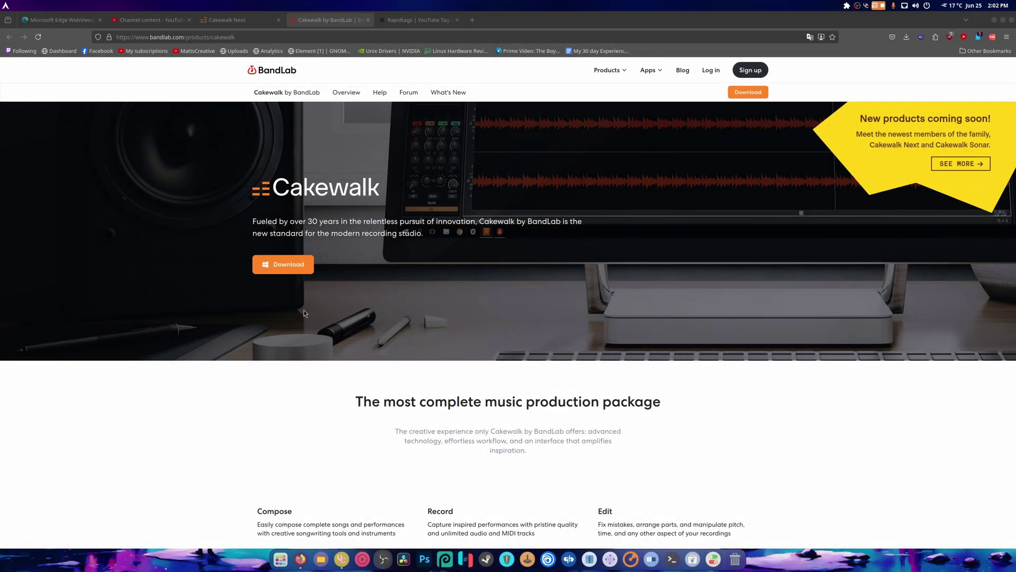
Download the Cakewalk by BandLab installer and open the folder containing CakewalkSetup.exe
left_click(293, 263)
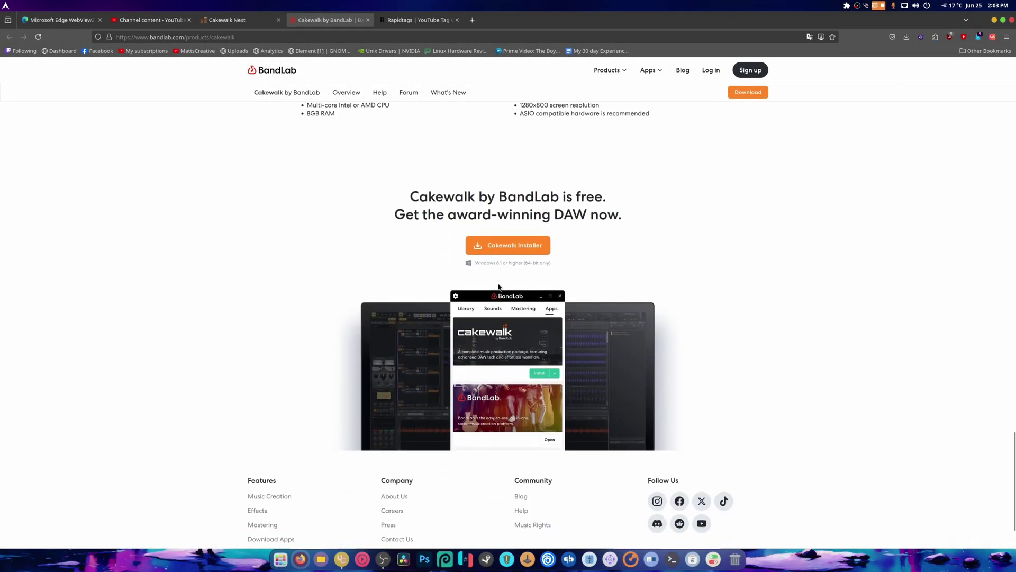
left_click(508, 247)
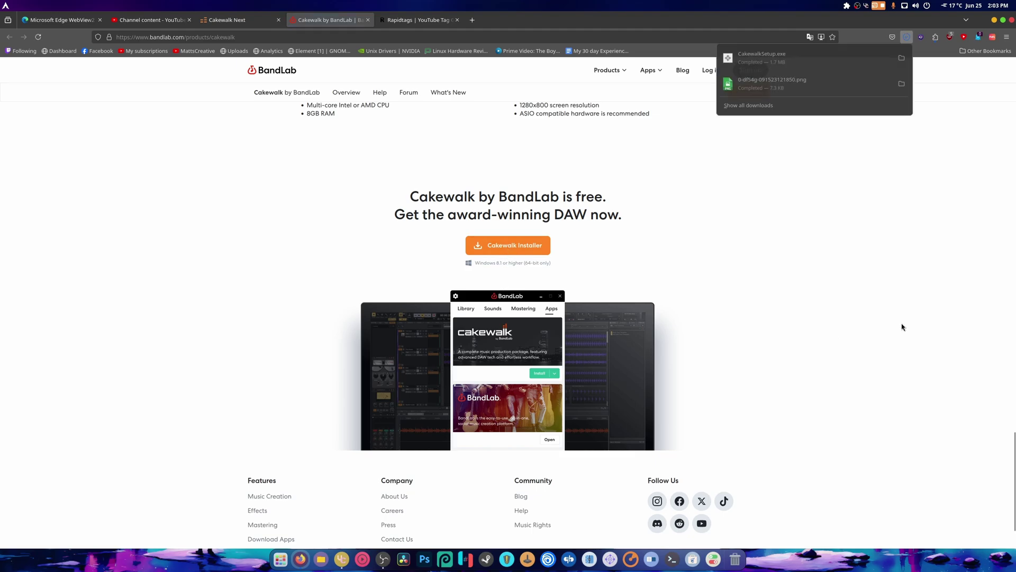
left_click(901, 58)
Try to run CakewalkSetup.exe with Wine Windows Program Loader, clearing the file manager and browser windows and dismissing the setup message
right_click(163, 85)
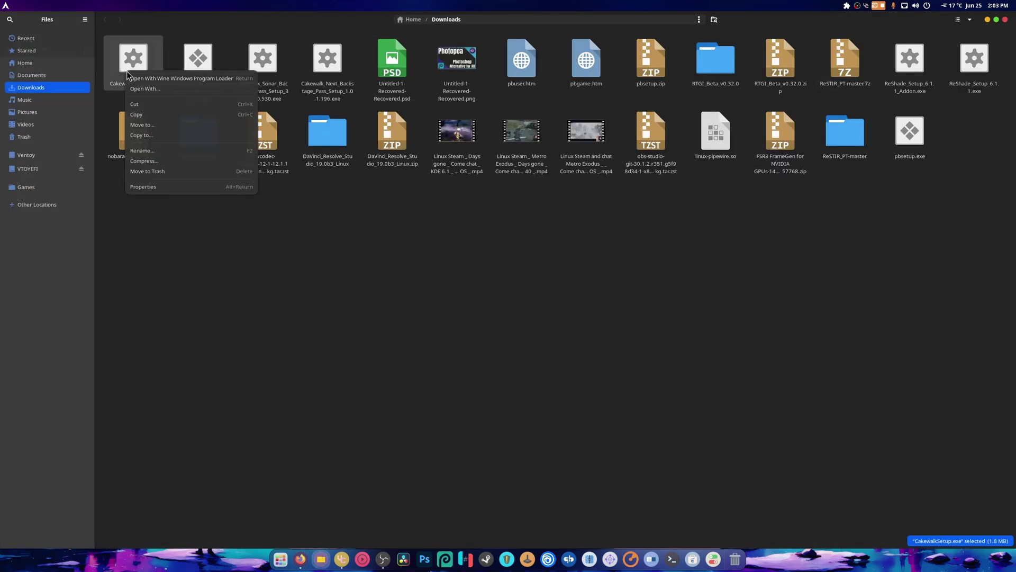
left_click(161, 81)
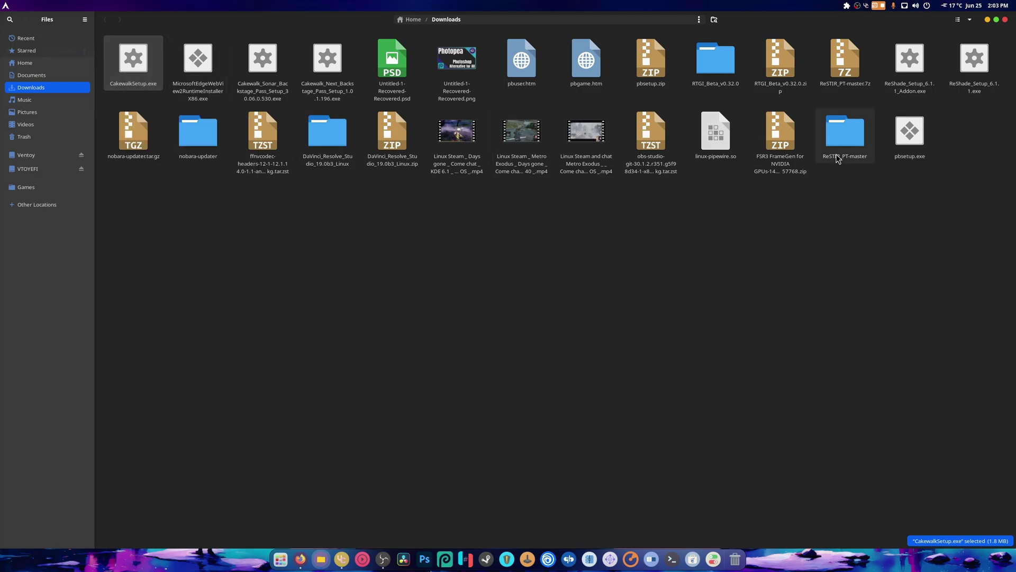
left_click(985, 22)
left_click(994, 21)
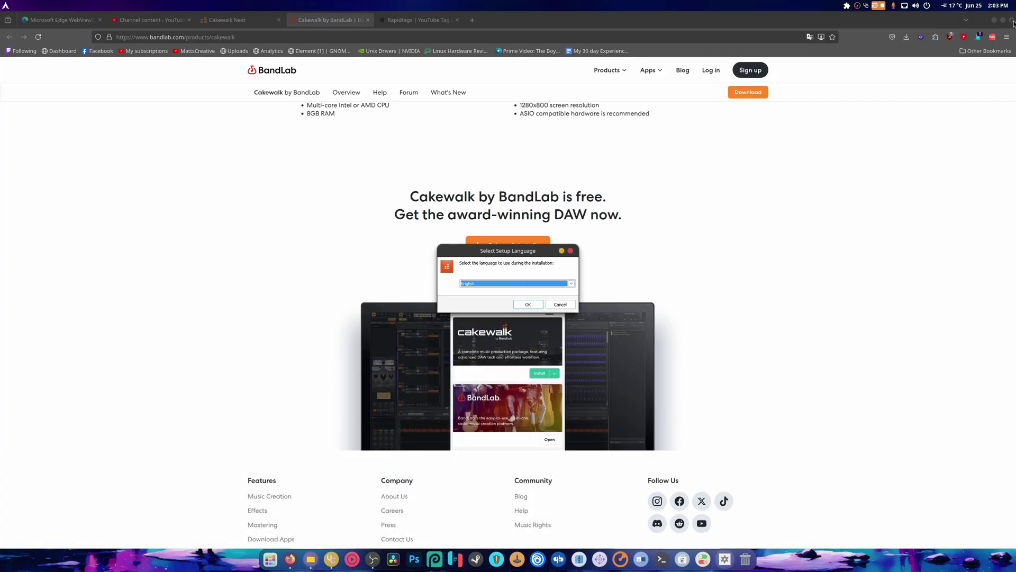
left_click(1013, 23)
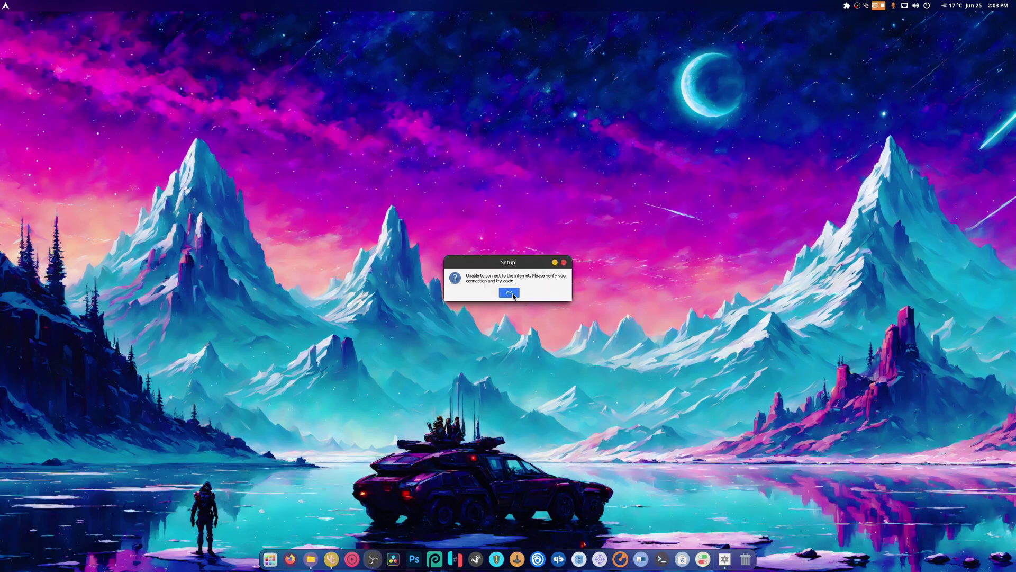
left_click(511, 292)
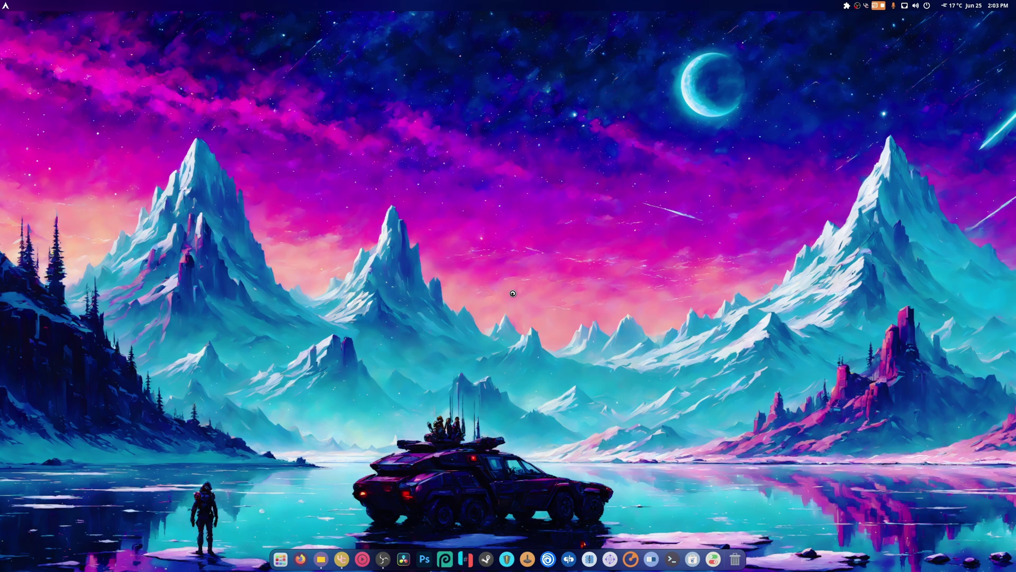
Switch to Lutris and add a Windows game from an executable, naming it cakewalk and enabling its identifier
left_click(528, 557)
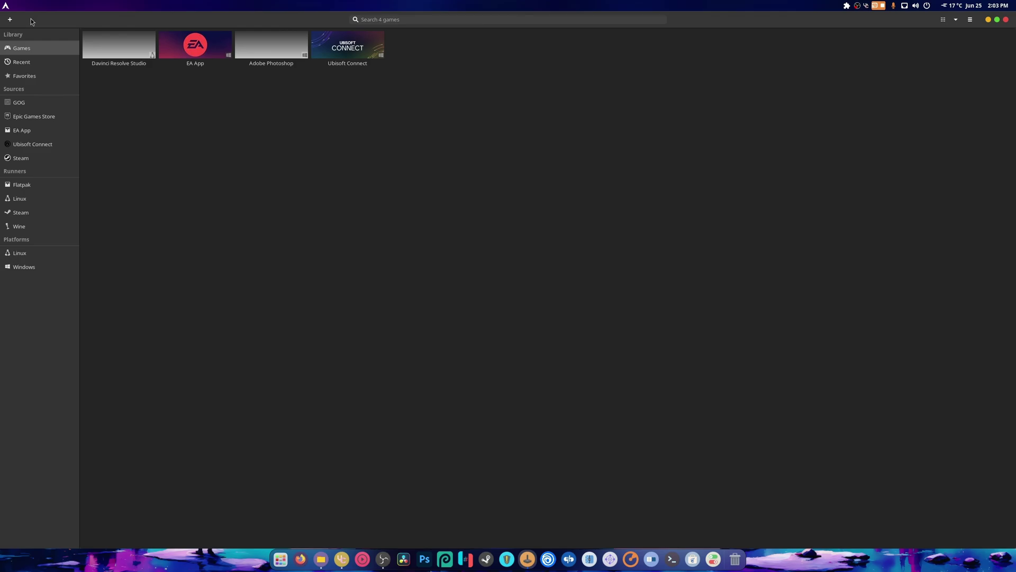
left_click(9, 20)
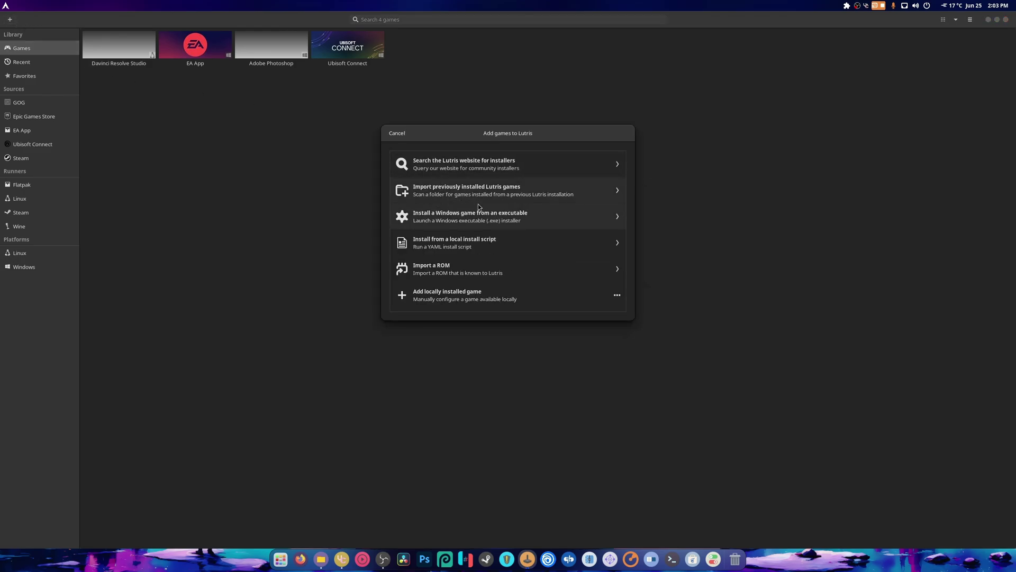
left_click(478, 214)
left_click(436, 168)
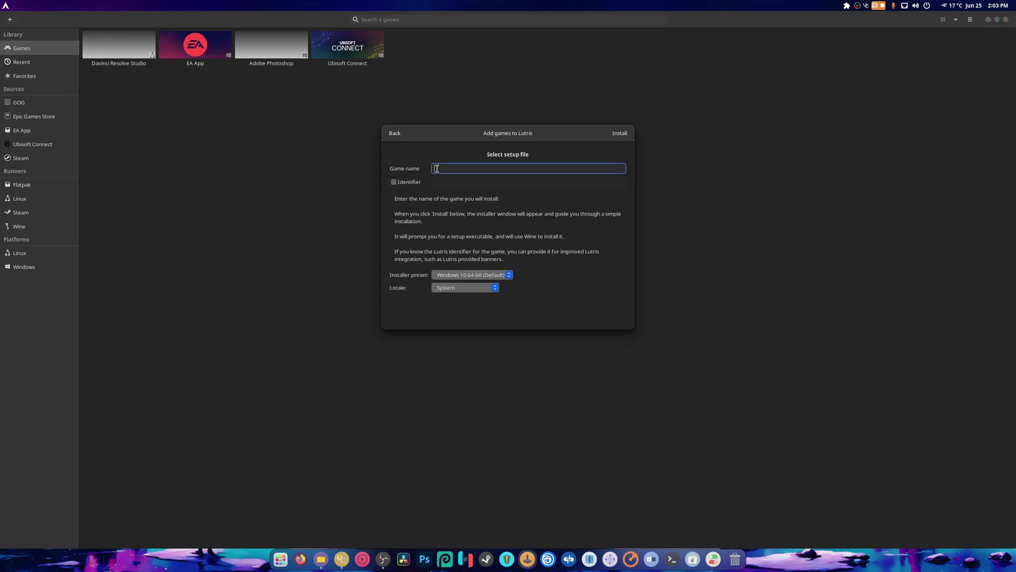
type("cakewalk")
left_click(394, 182)
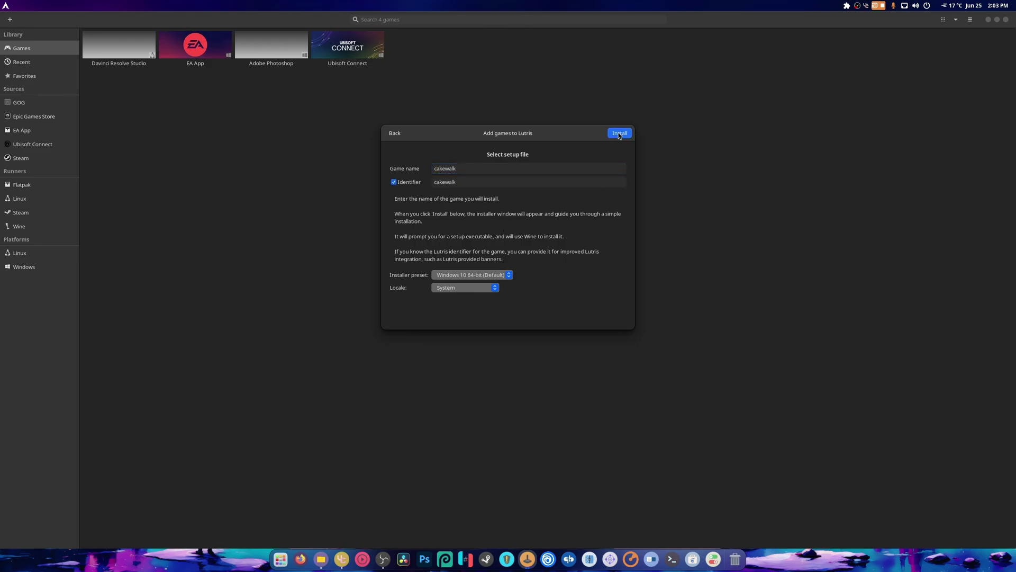
Choose CakewalkSetup.exe from Downloads as the setup file and start the Lutris installation
left_click(619, 135)
left_click(628, 158)
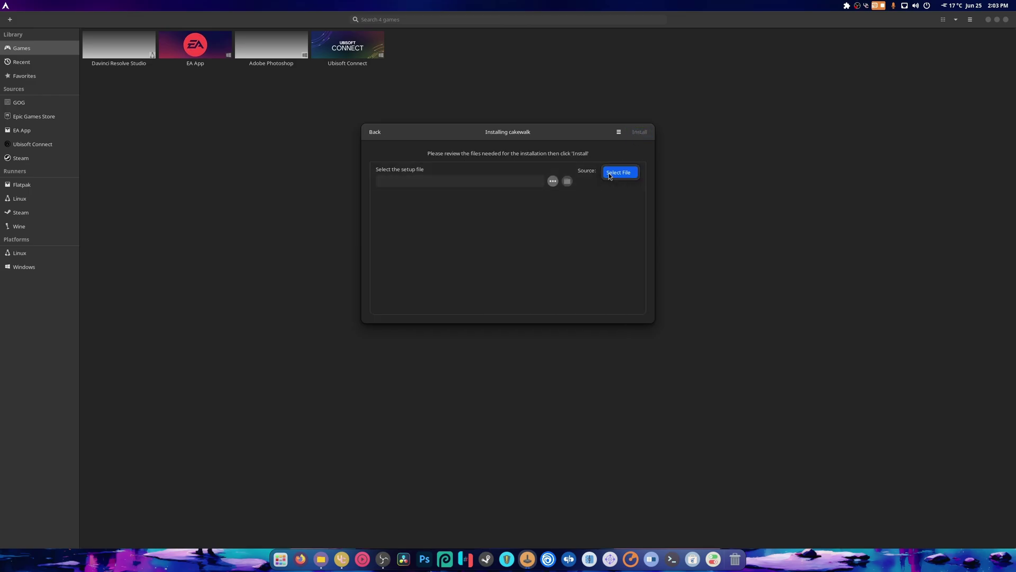
left_click(551, 182)
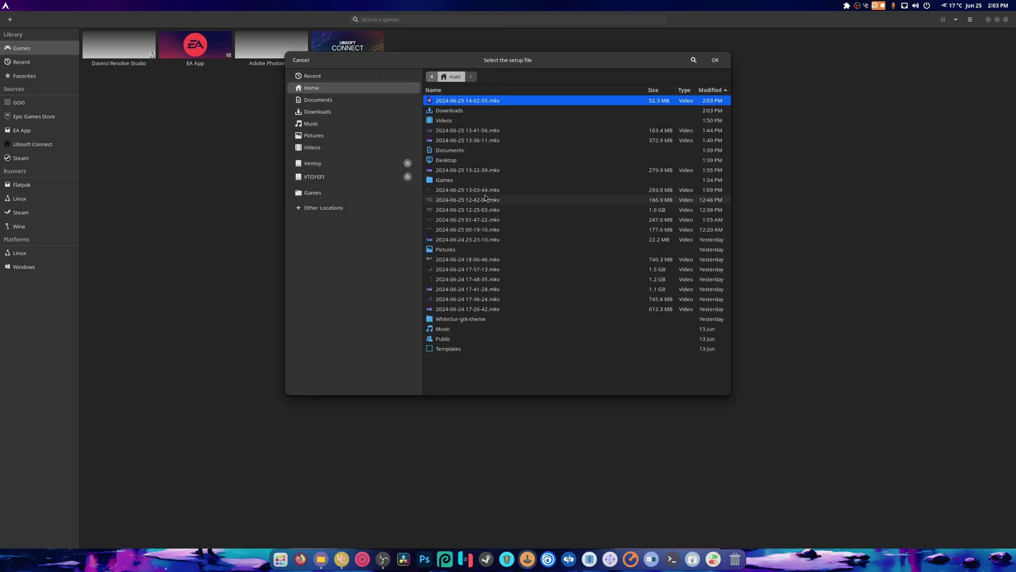
left_click(358, 113)
double_click(452, 100)
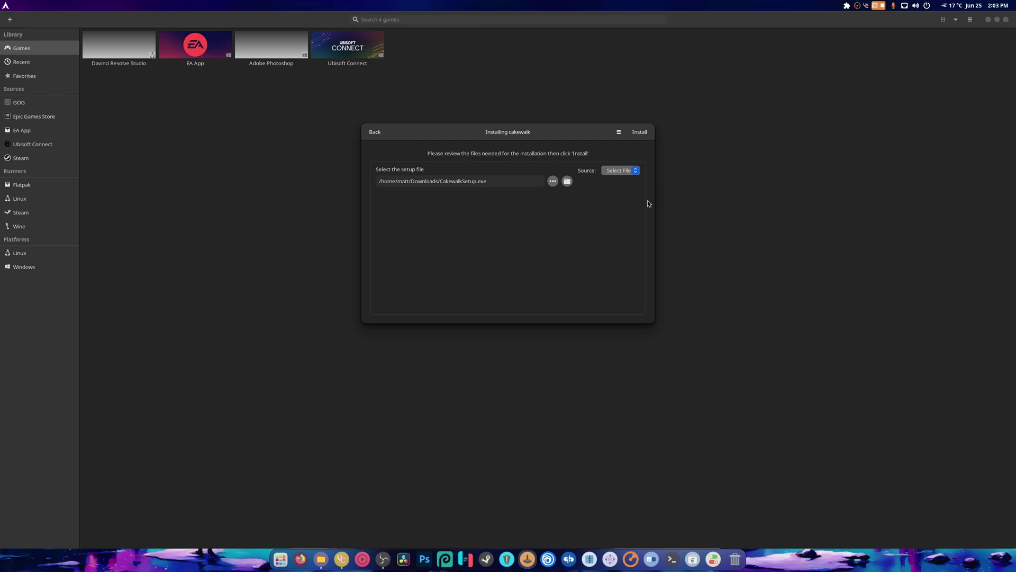
left_click(640, 135)
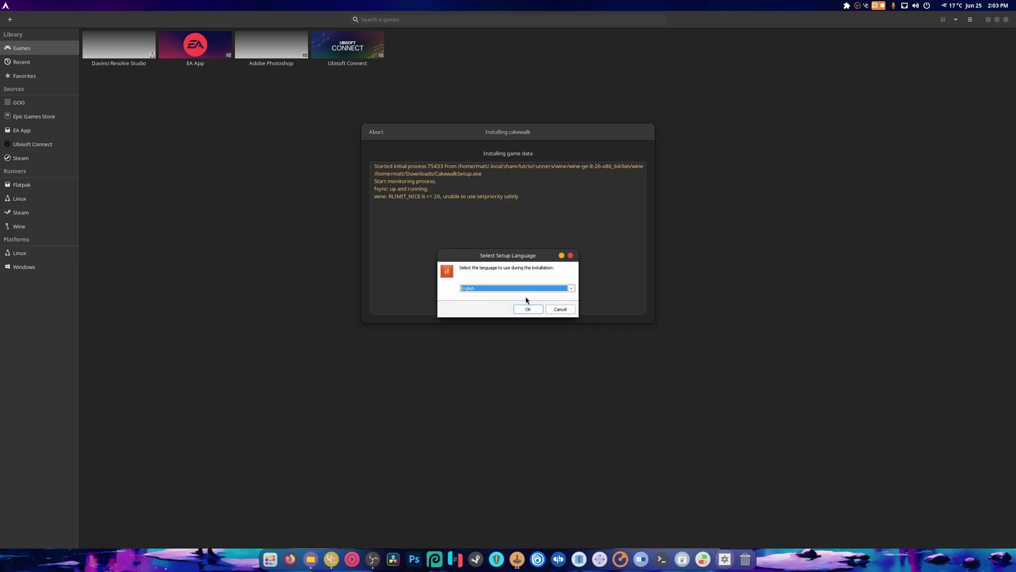
Accept English as the setup language and start the Cakewalk by BandLab installation with the default add-ons
left_click(529, 309)
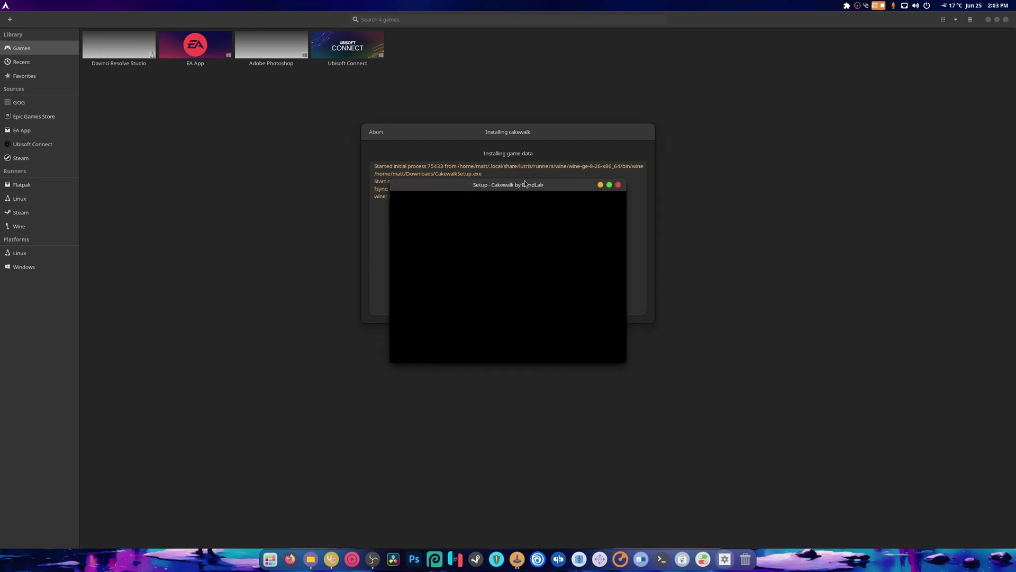
left_click_drag(524, 183, 478, 107)
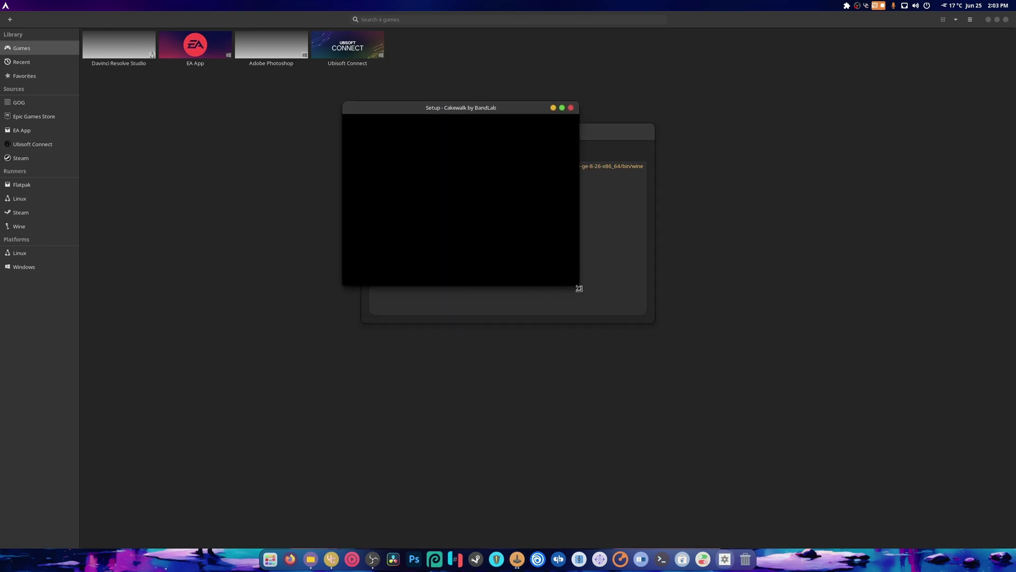
left_click_drag(579, 286, 682, 350)
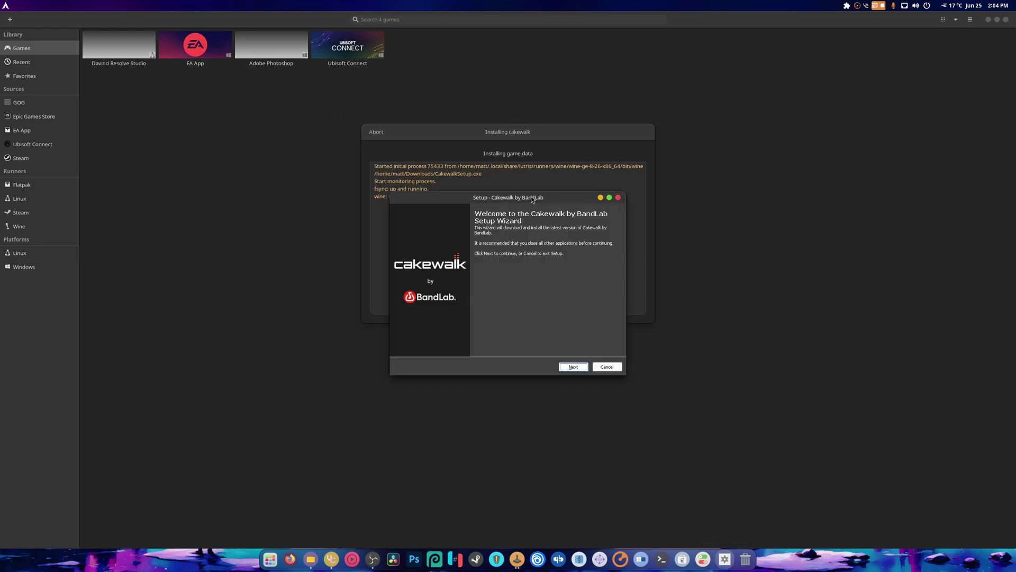
left_click_drag(530, 197, 531, 104)
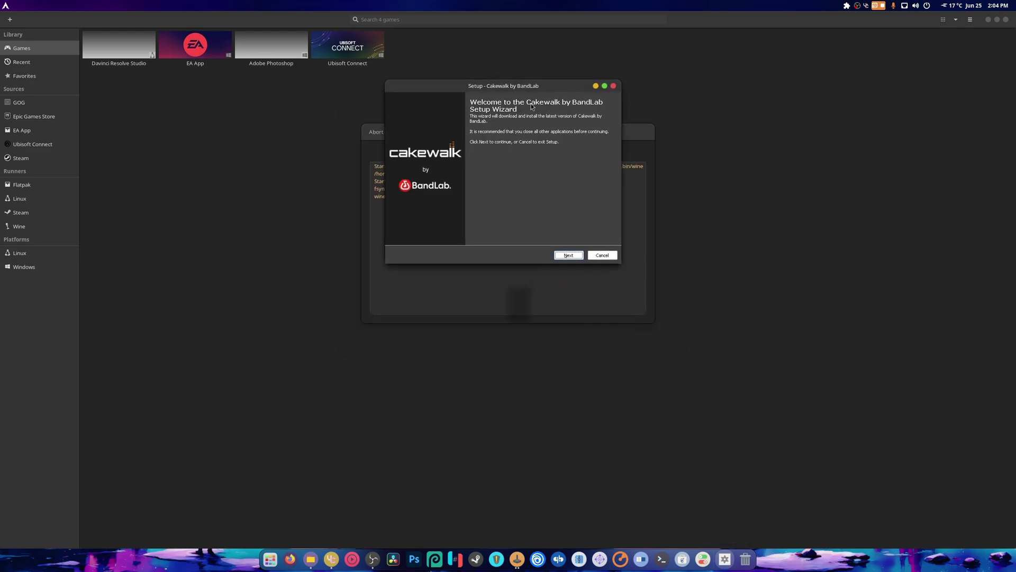
left_click(569, 255)
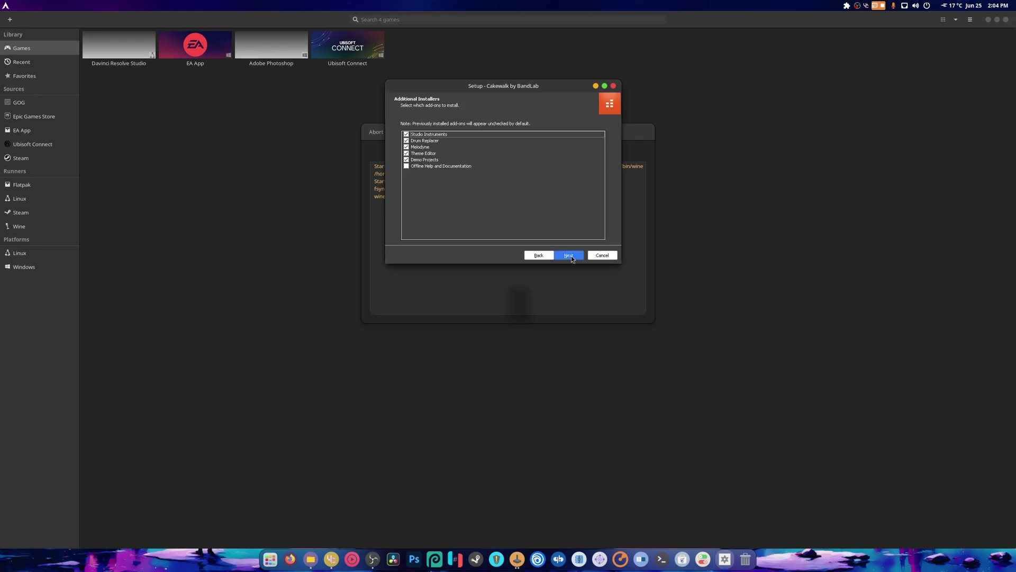
left_click(569, 255)
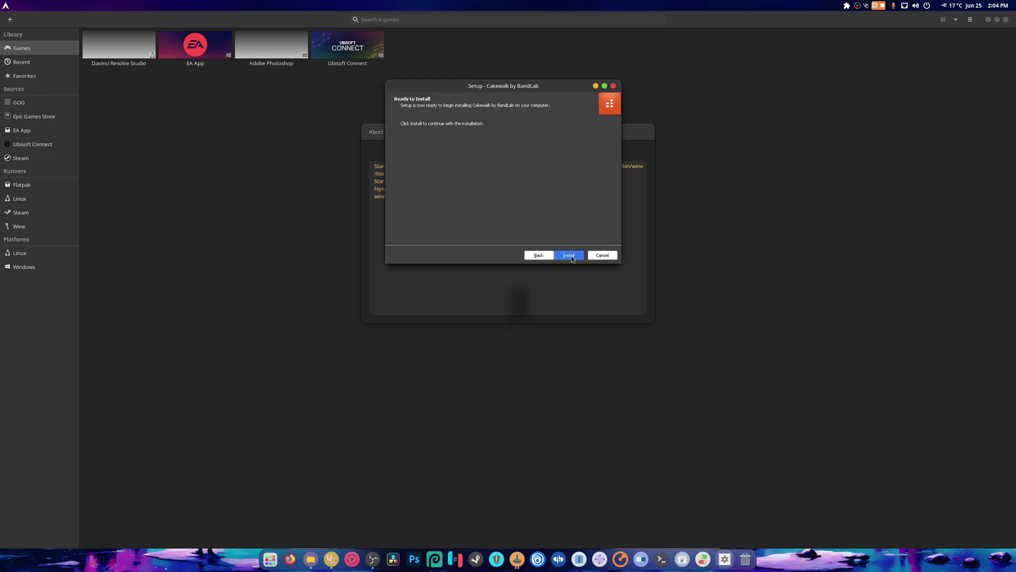
left_click(570, 256)
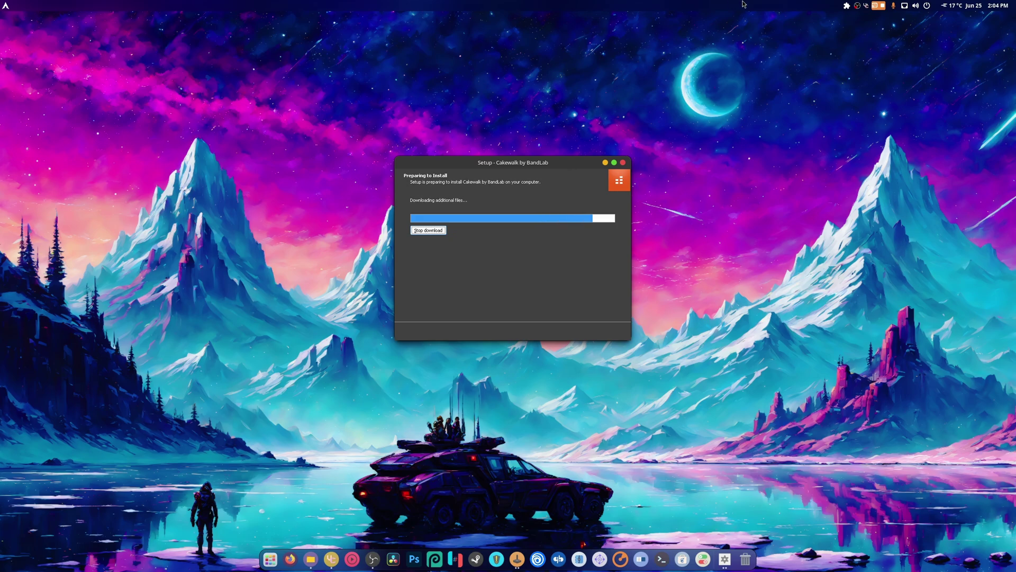
Enable the System Monitor desktop extension
left_click(846, 6)
scroll(830, 148, "down", 5)
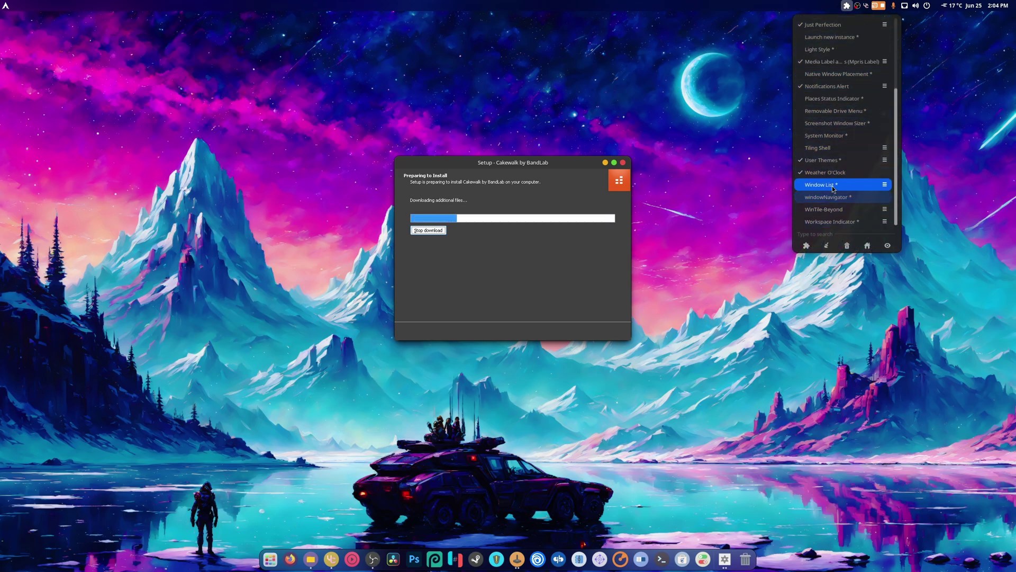
left_click(822, 137)
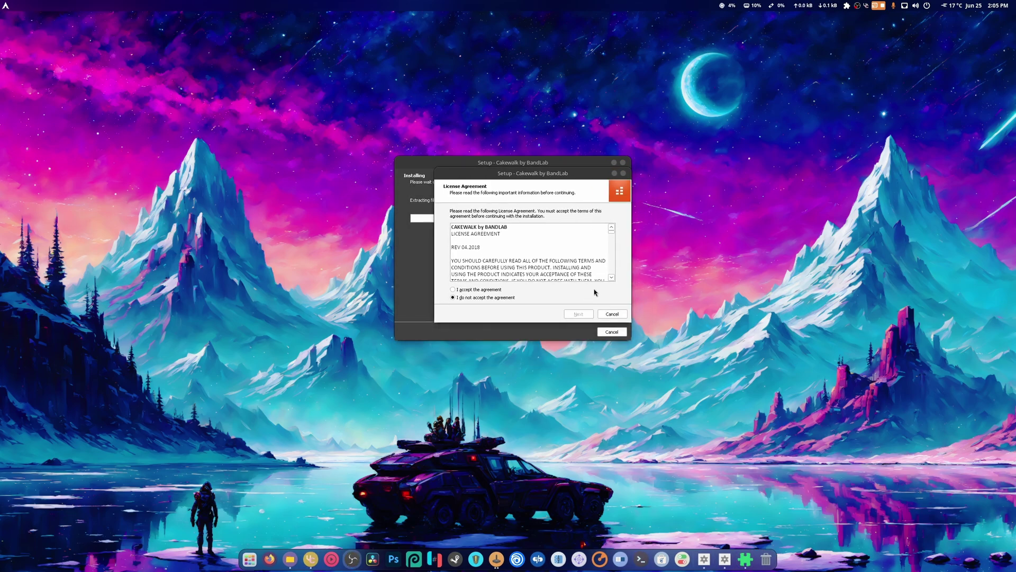
Accept the Cakewalk license agreement, install with the Basic type, and move the installer window clear of the other setup window
left_click(479, 290)
left_click(579, 315)
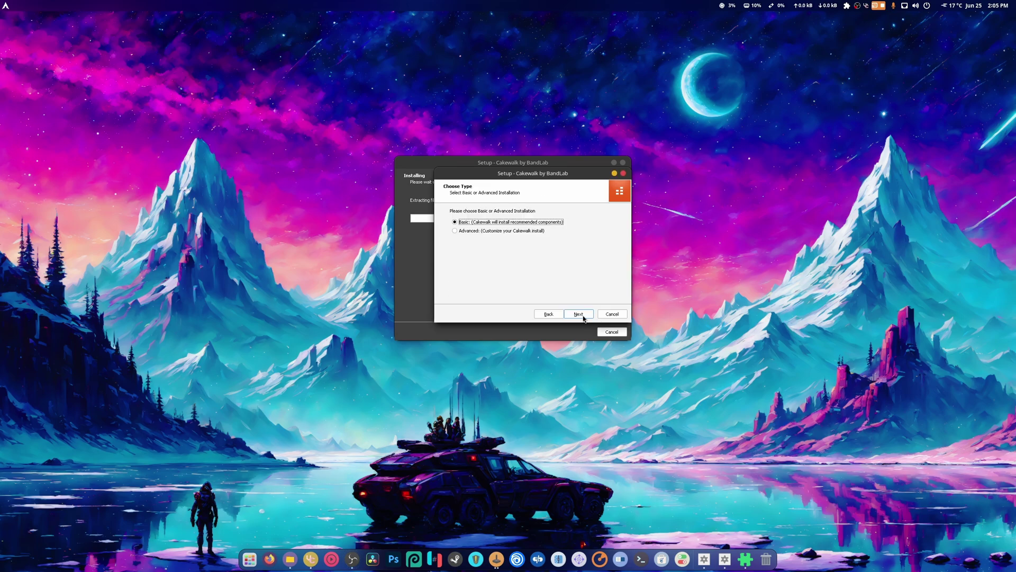
left_click(582, 315)
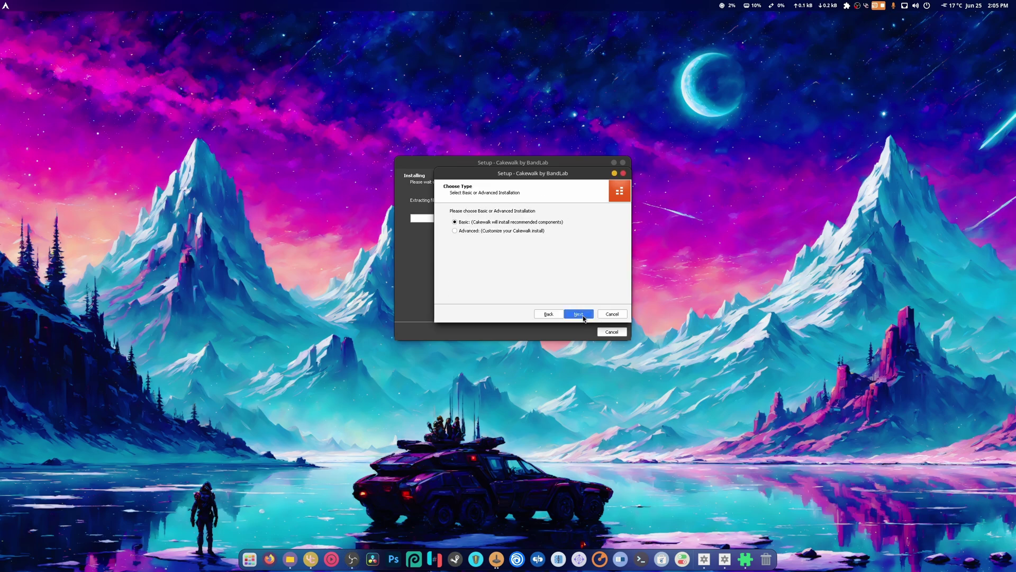
left_click(583, 315)
left_click(582, 315)
left_click(583, 315)
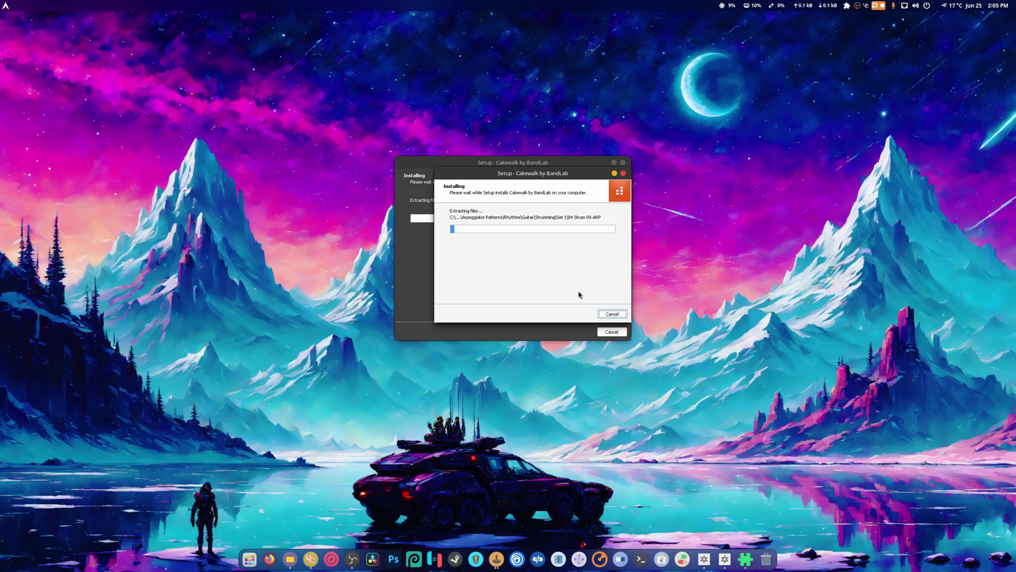
left_click_drag(524, 177, 280, 166)
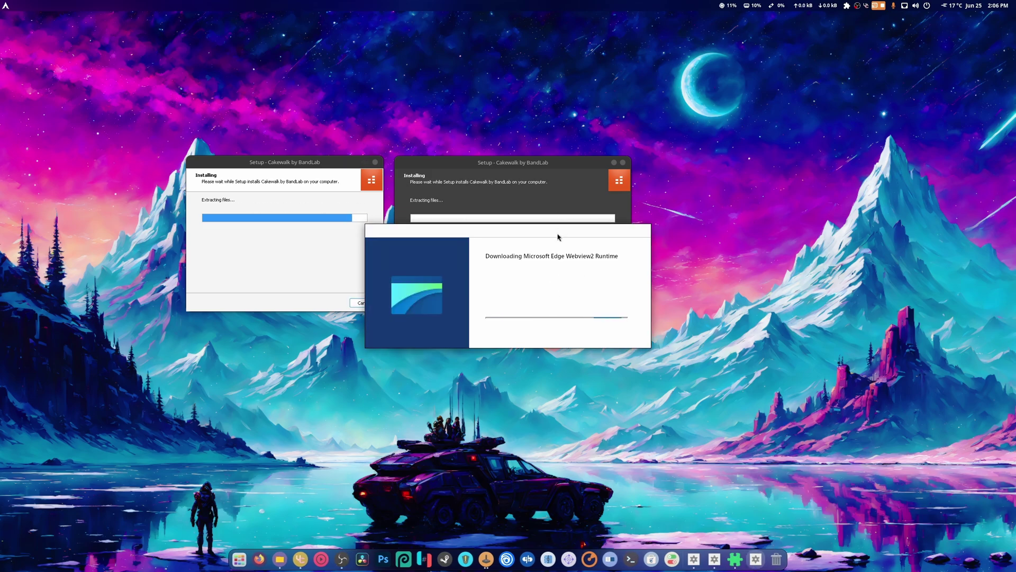
Move the Microsoft Edge Webview2 Runtime installer clear of the setup windows and try to quit it
left_click_drag(557, 236, 582, 29)
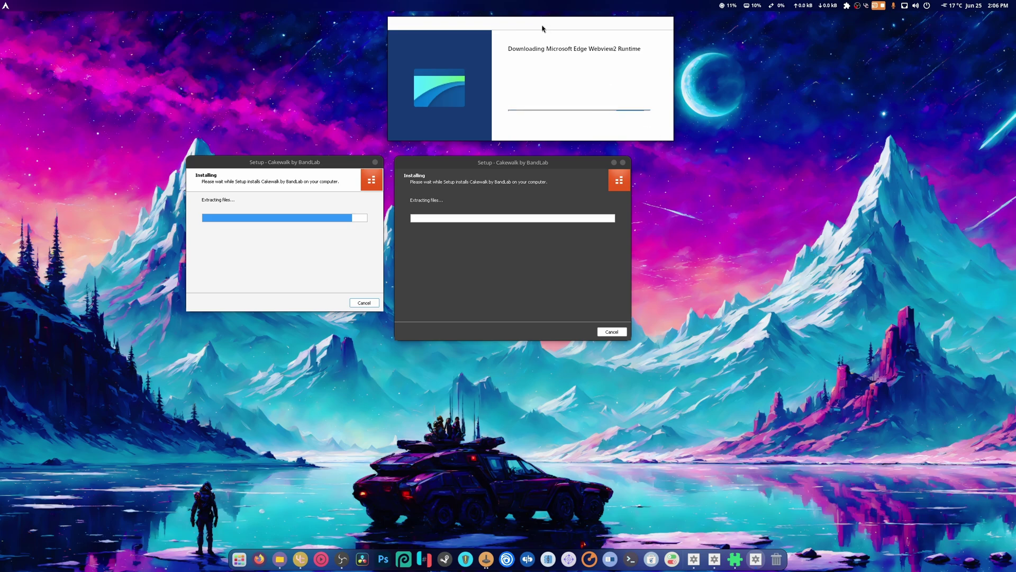
right_click(755, 558)
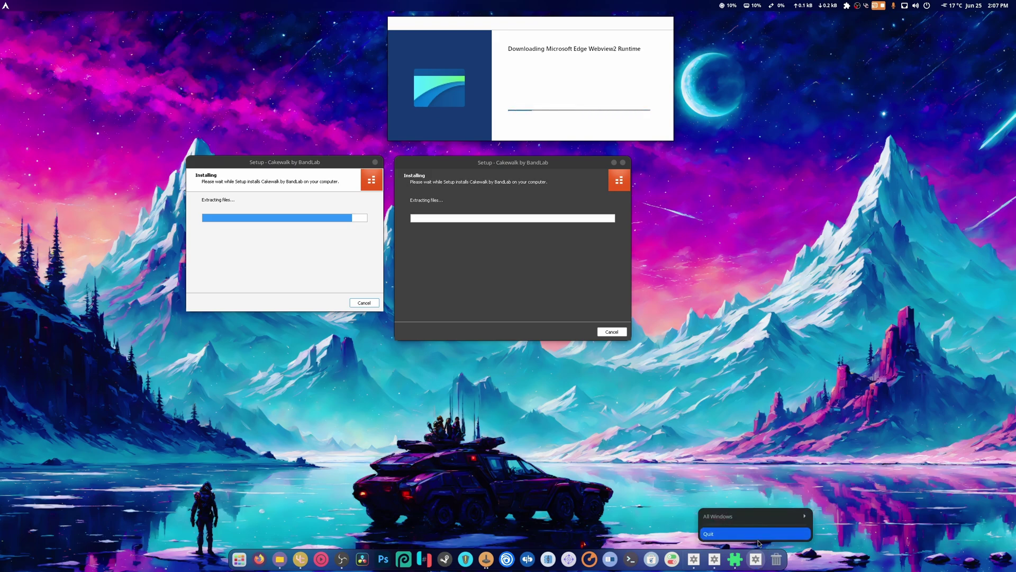
left_click(758, 518)
right_click(760, 554)
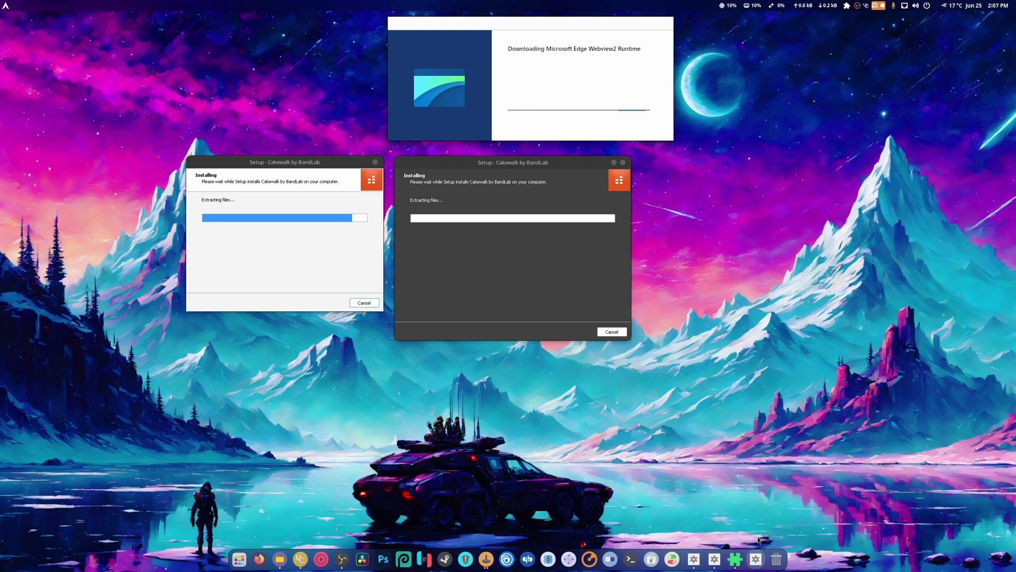
right_click(760, 553)
left_click(752, 536)
Open System Monitor, move it clear of the installer windows, and kill the EdgeWebView2Run process
key("super")
key("Return")
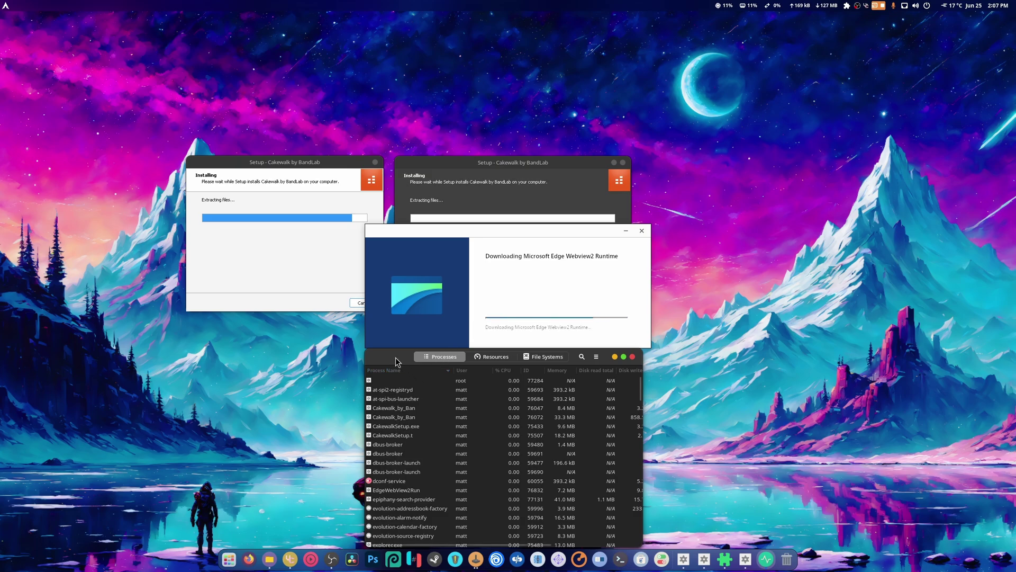
left_click_drag(395, 358, 143, 60)
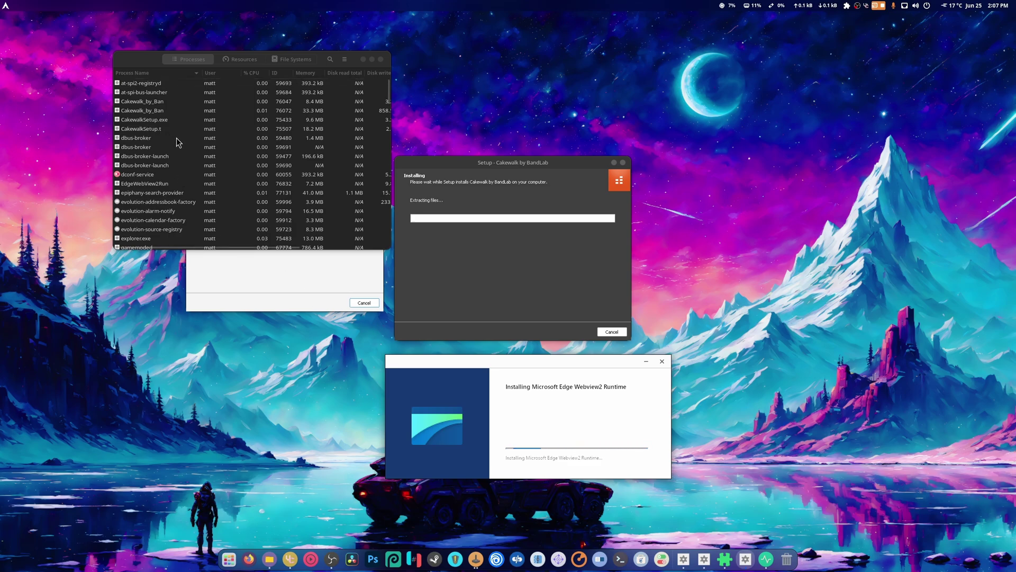
scroll(206, 166, "down", 3)
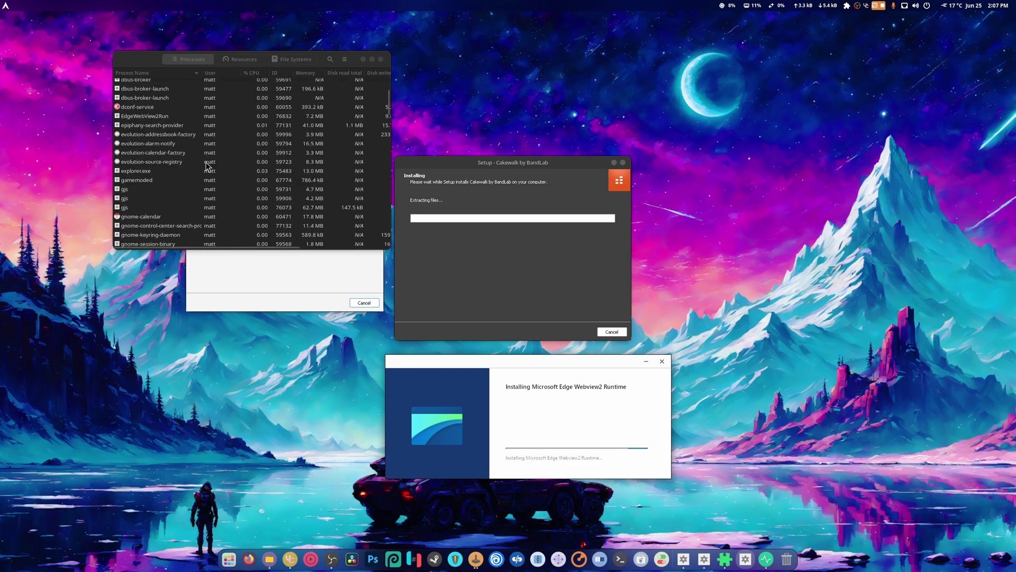
right_click(146, 116)
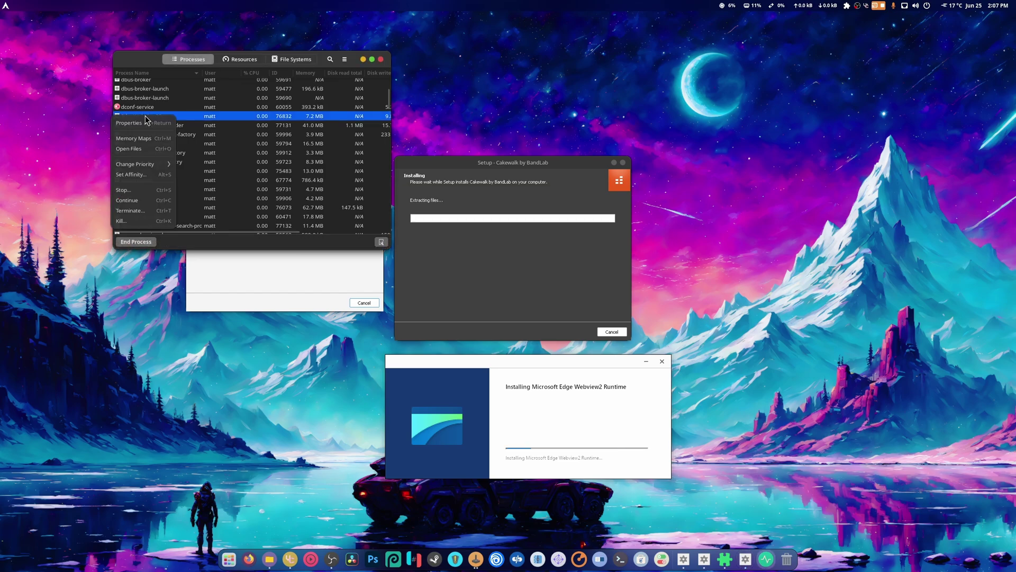
left_click(161, 229)
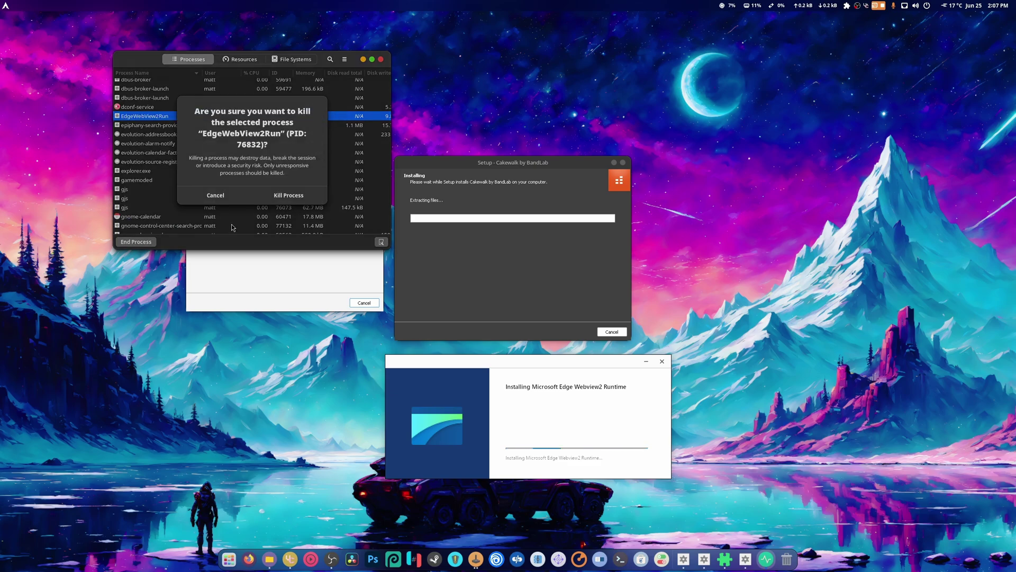
left_click(314, 195)
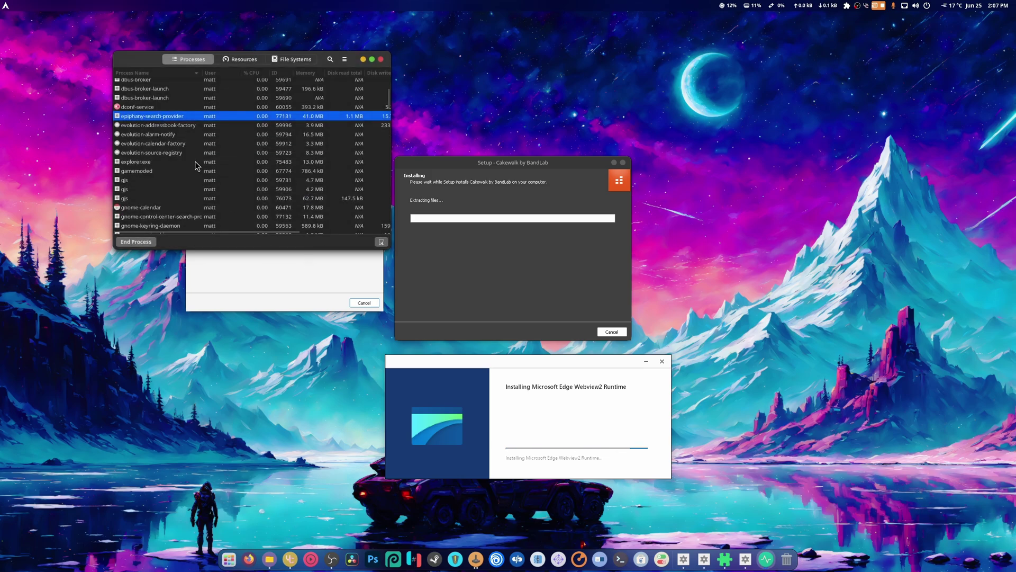
End all four MicrosoftEdgeUp processes in the process list
scroll(229, 190, "up", 3)
scroll(229, 191, "down", 10)
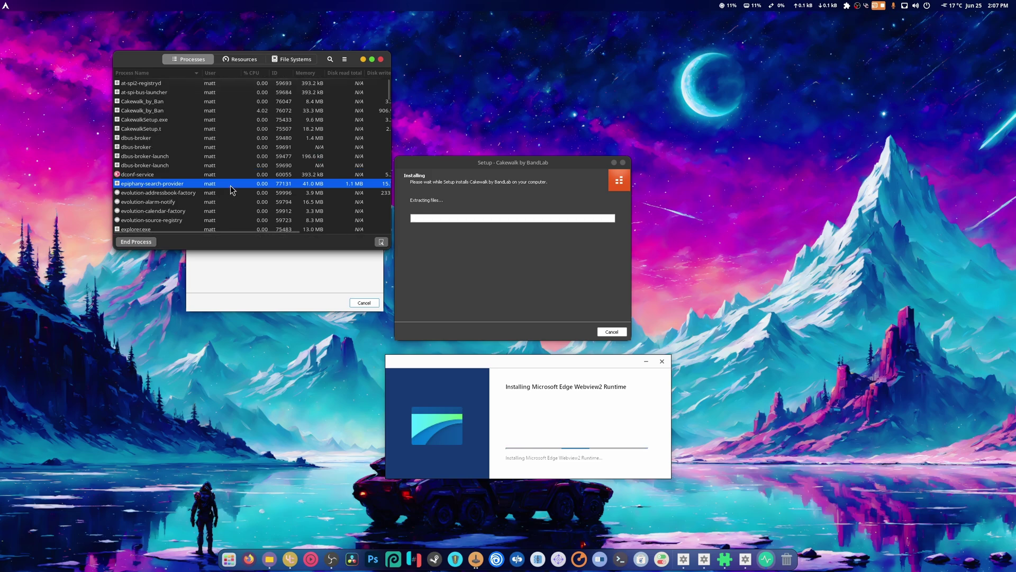
scroll(233, 186, "down", 10)
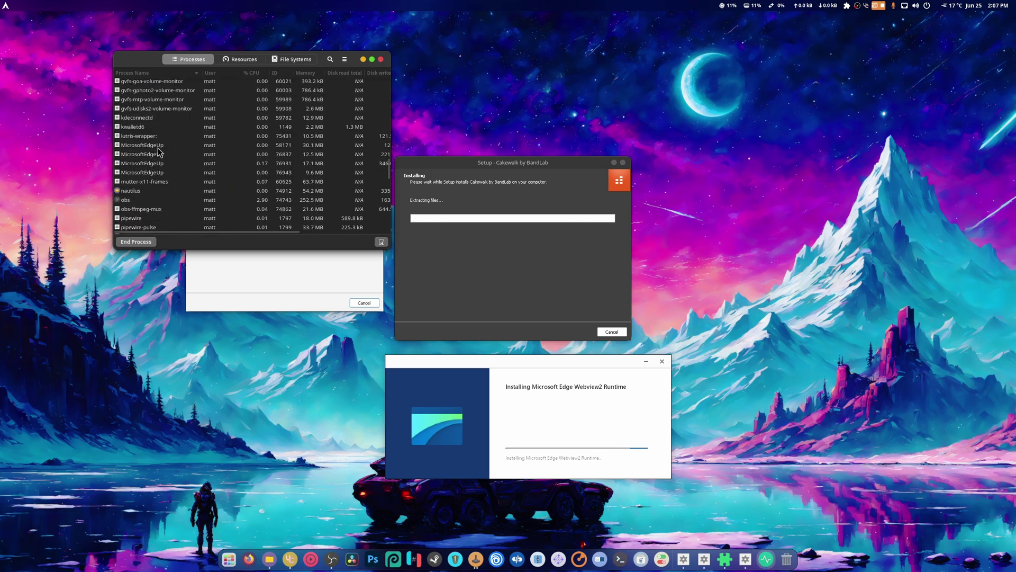
left_click(157, 146)
left_click(158, 173, "shift")
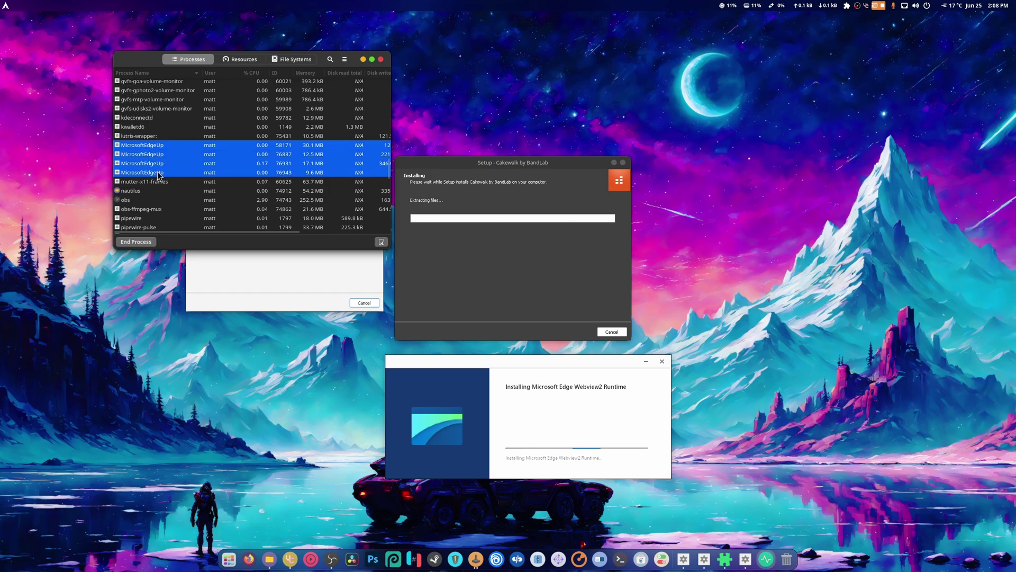
key("ctrl+e")
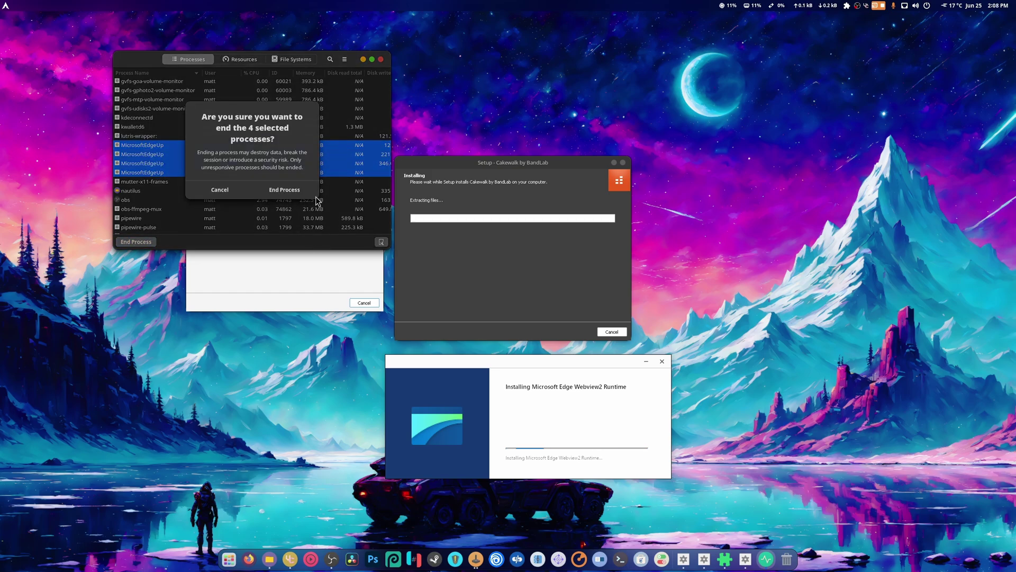
left_click(285, 190)
Turn off viewing the current release notes and finish the inner Cakewalk setup wizard
left_click(289, 303)
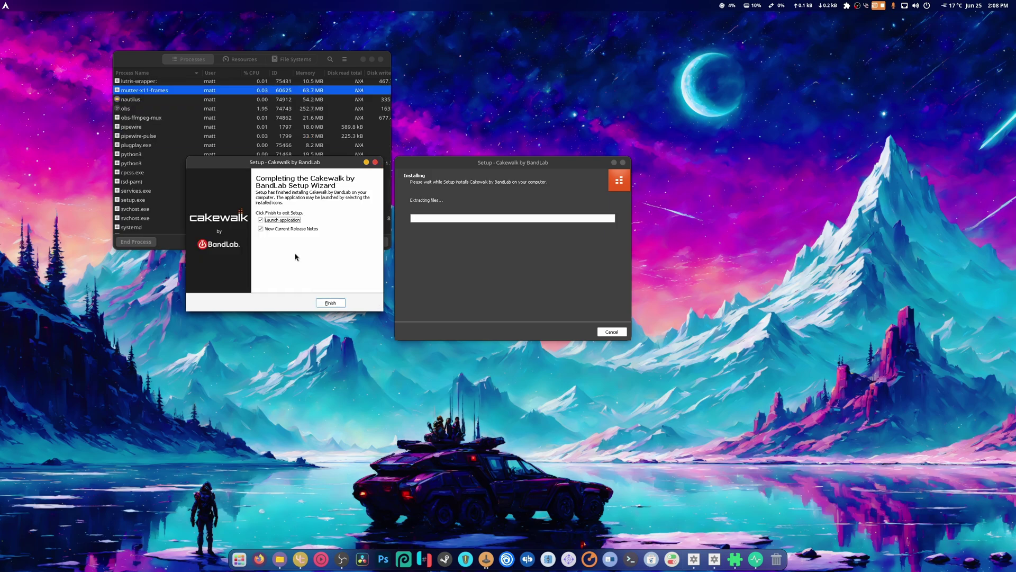
left_click(268, 229)
left_click(330, 303)
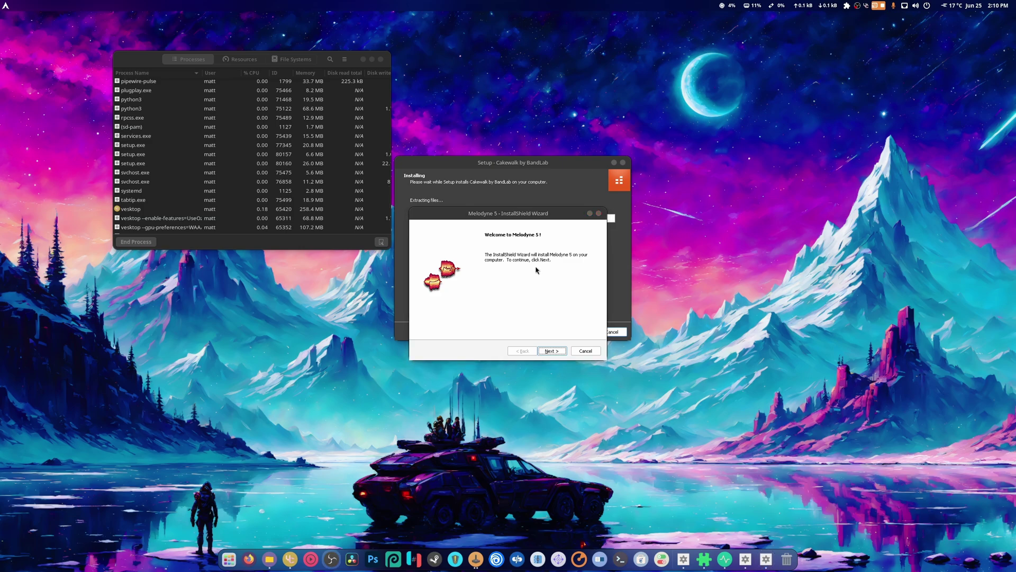
Accept the license agreement and install Melodyne 5, and finish the remaining Cakewalk by BandLab setup wizard
left_click(544, 352)
left_click(465, 322)
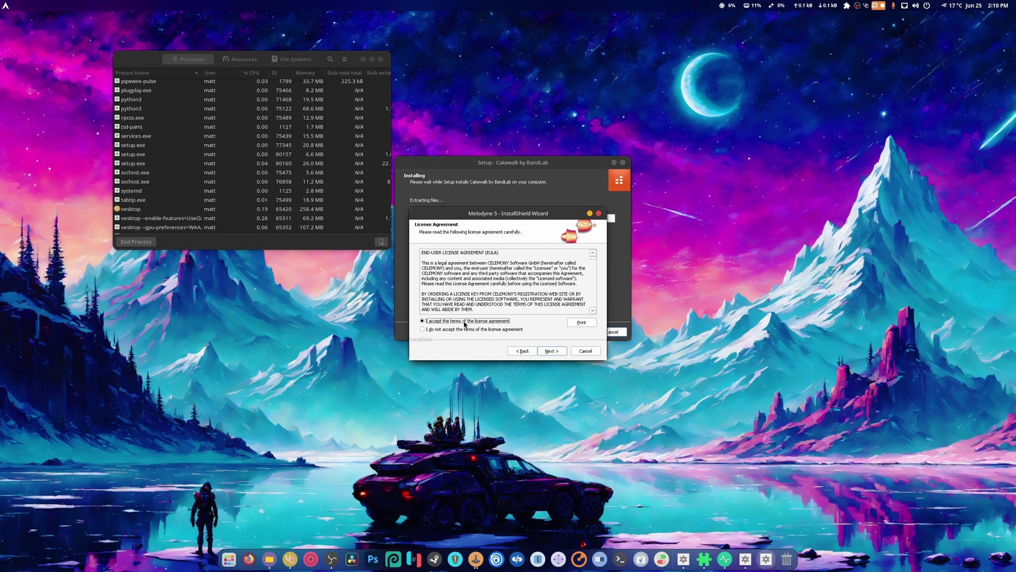
left_click(552, 353)
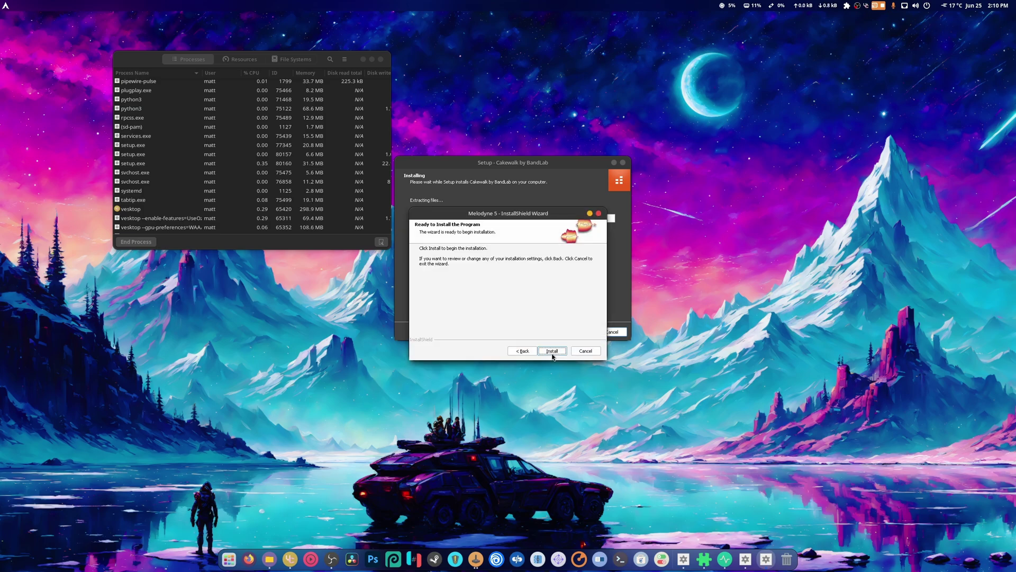
left_click(552, 351)
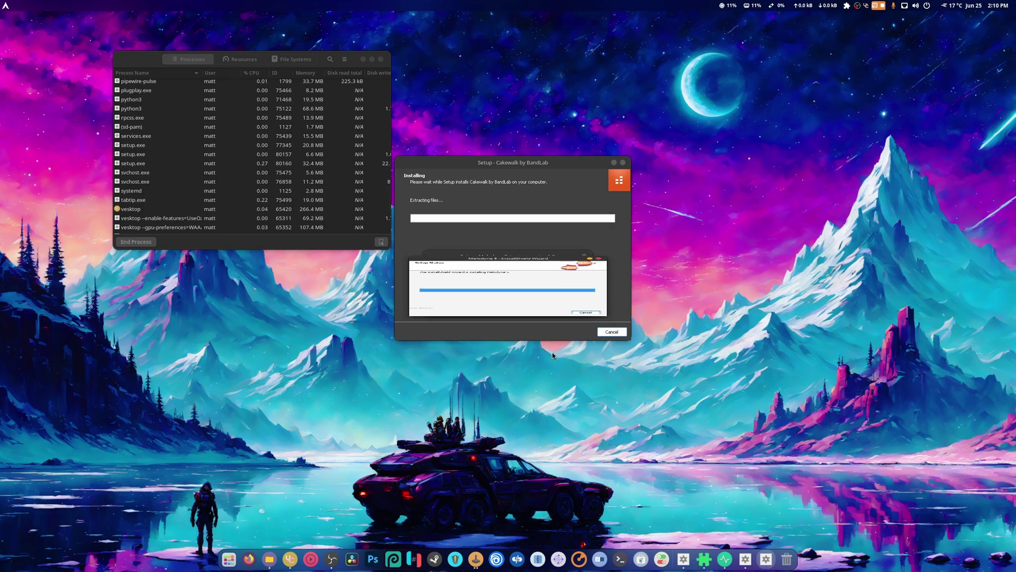
left_click(551, 352)
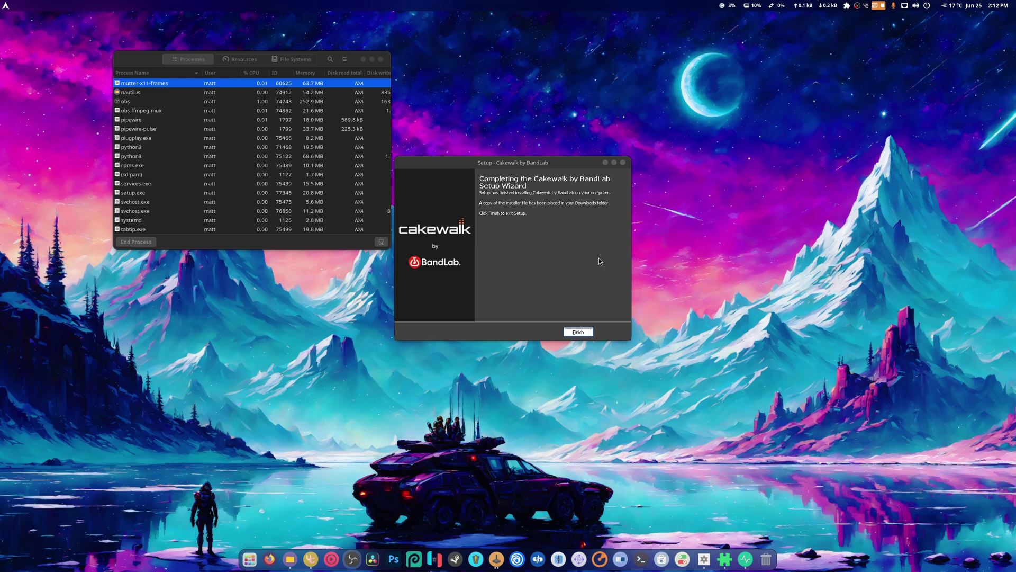
left_click(581, 332)
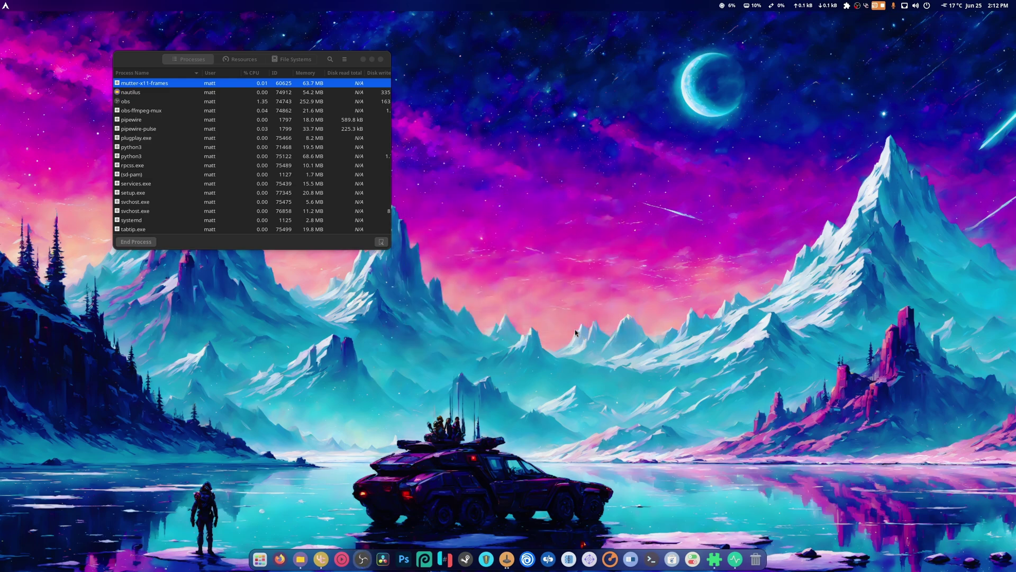
Switch to Lutris and add a locally installed game named "cakewalk" that uses the Wine runner
left_click(507, 559)
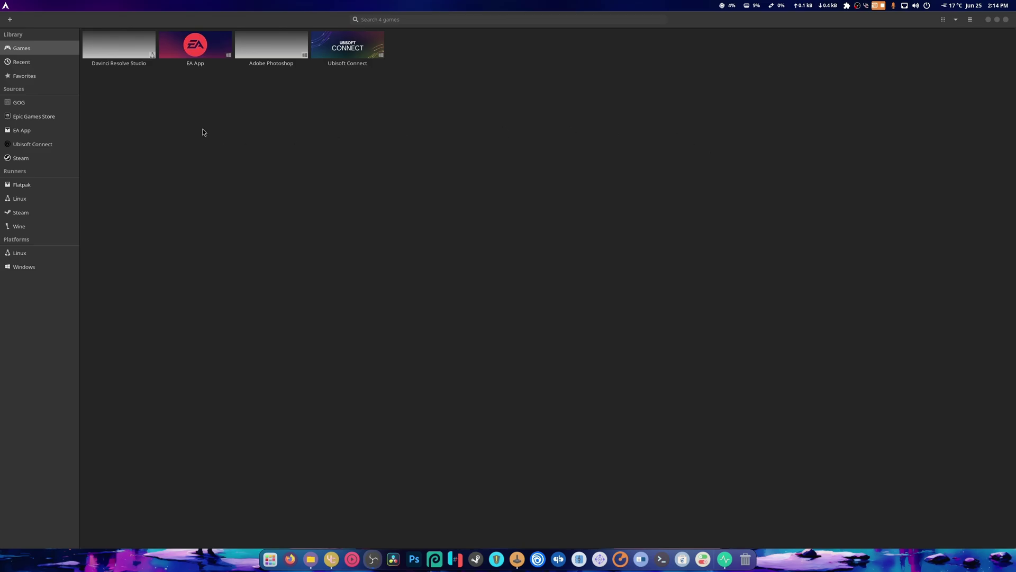
left_click(9, 19)
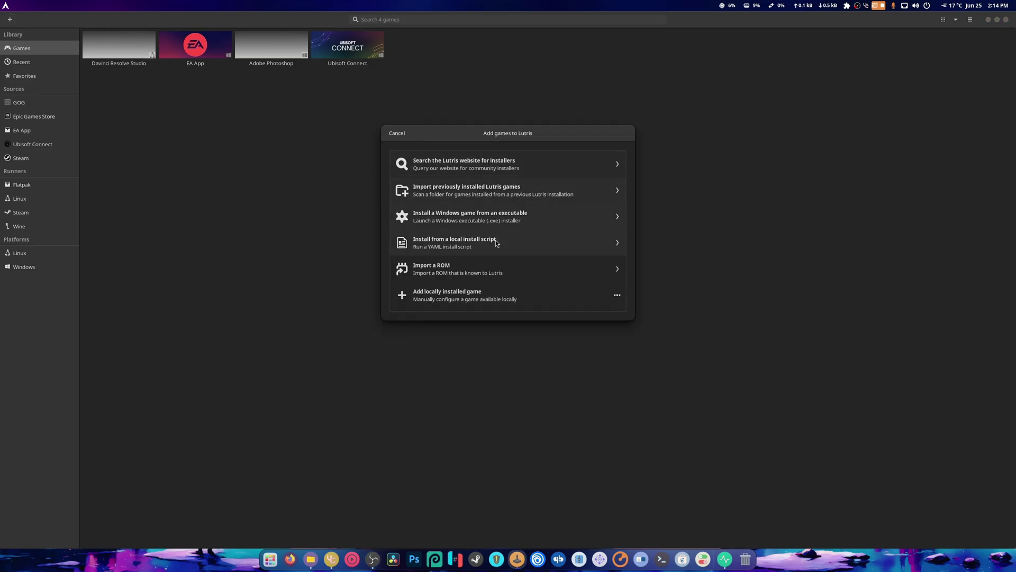
left_click(477, 295)
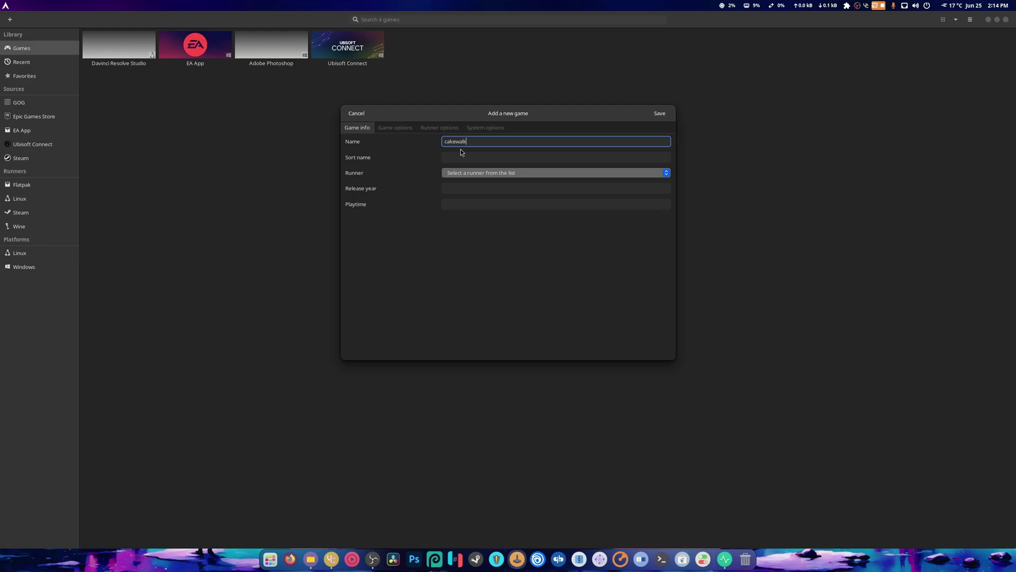
left_click(501, 174)
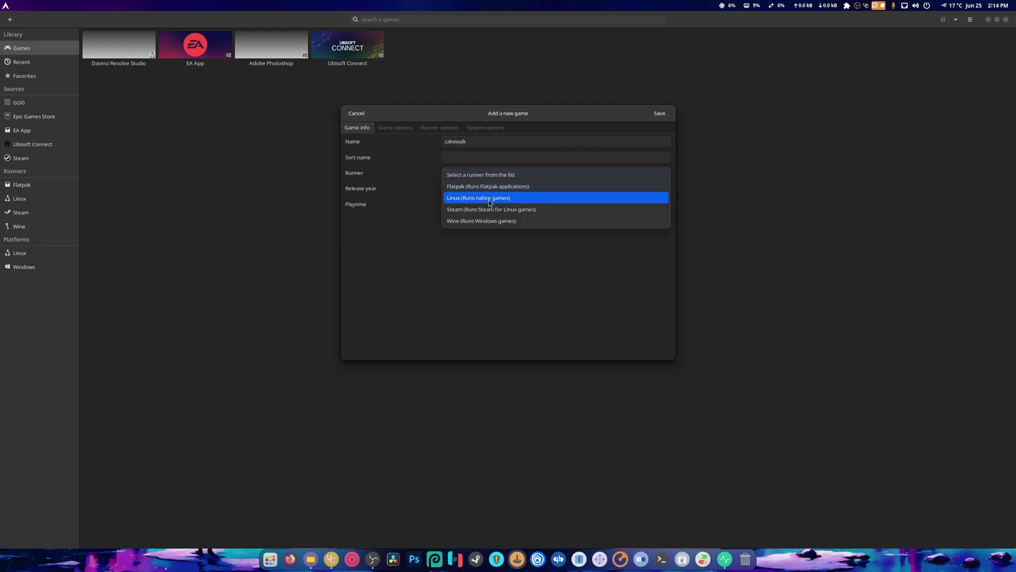
left_click(468, 219)
Set the game's executable to Cakewalk.exe in Documents/cakewalk/drive_c/Program Files/Cakewalk/Cakewalk Core
left_click(395, 127)
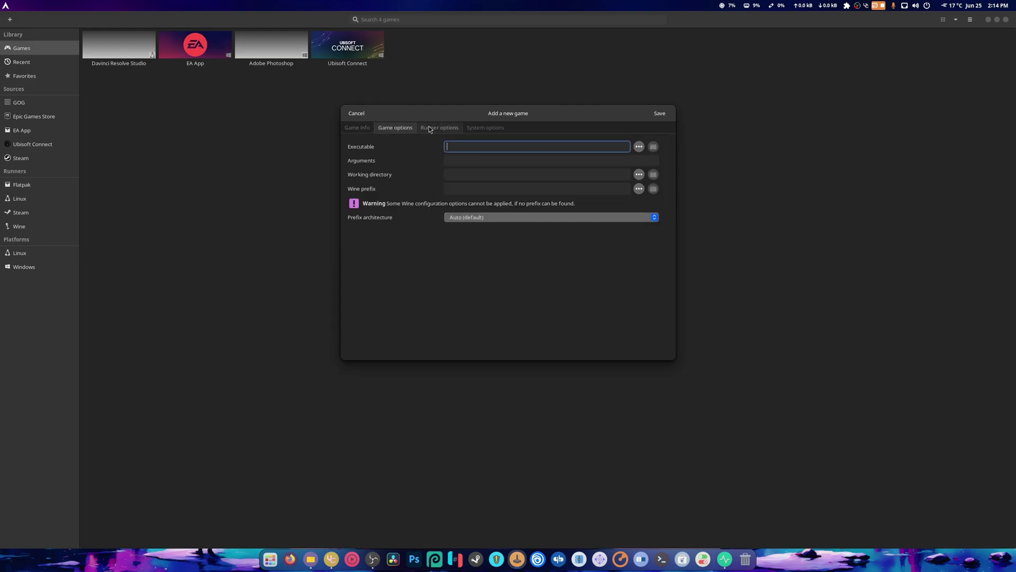
left_click(638, 147)
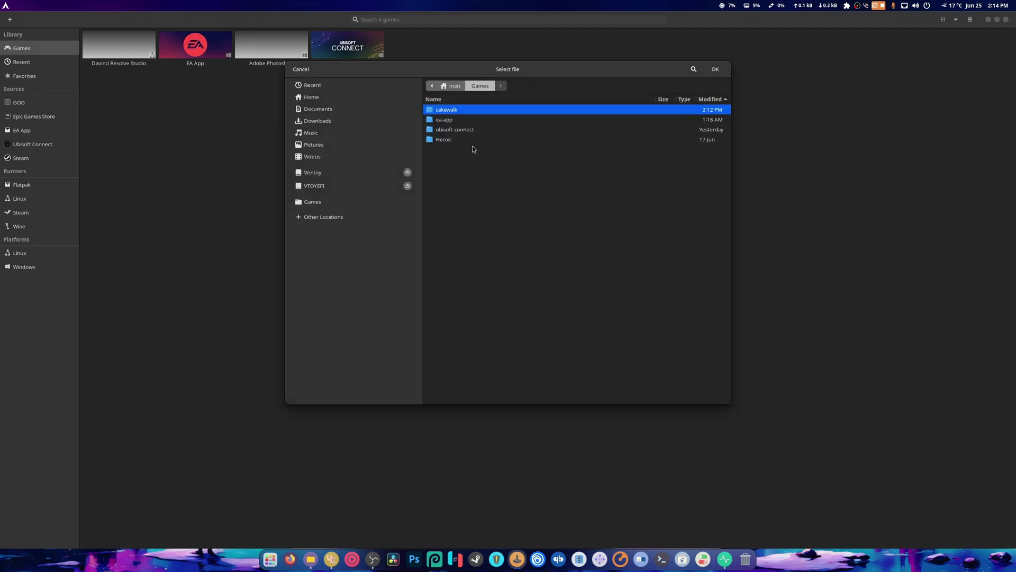
left_click(344, 109)
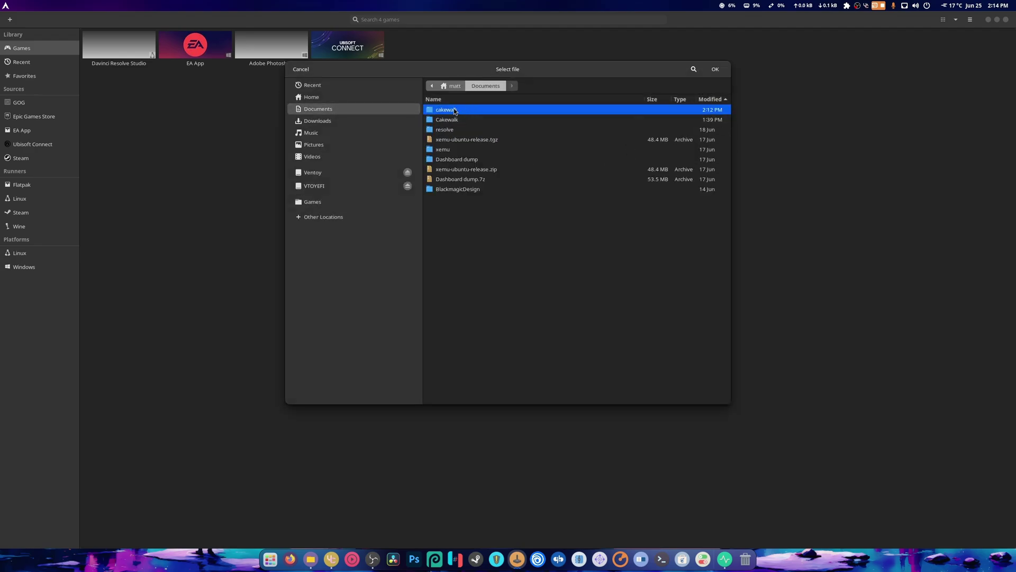
double_click(453, 109)
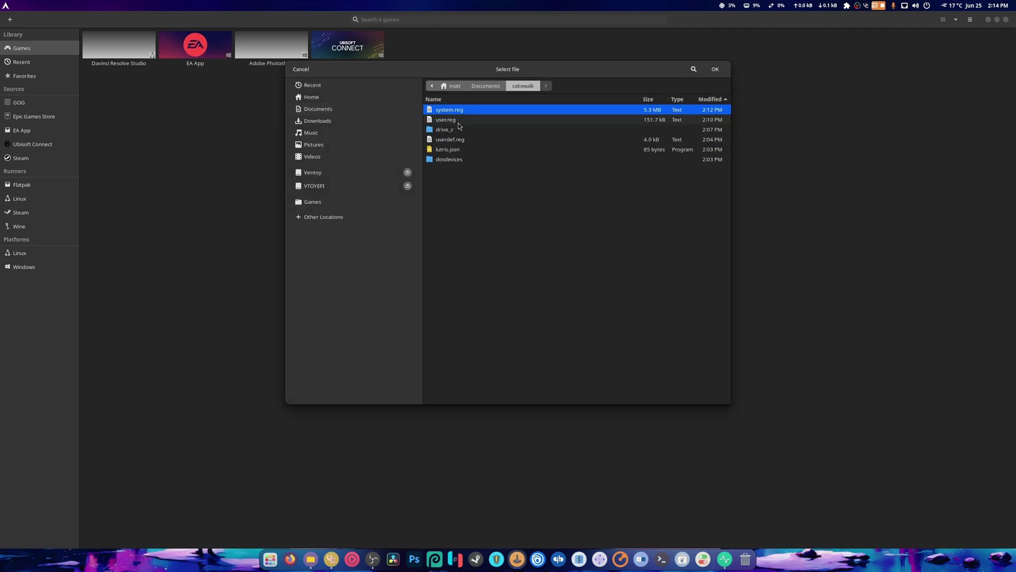
double_click(453, 130)
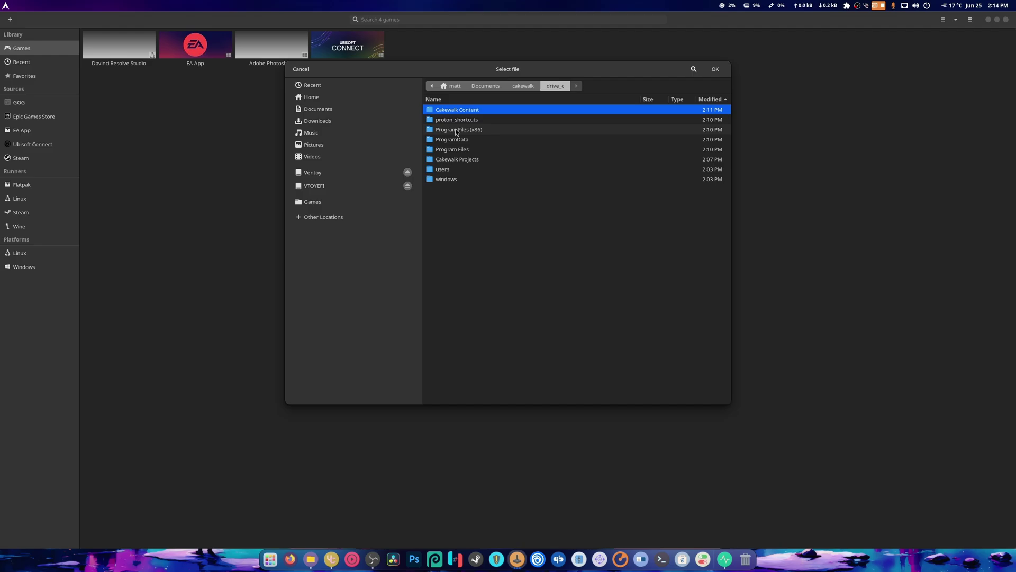
double_click(452, 149)
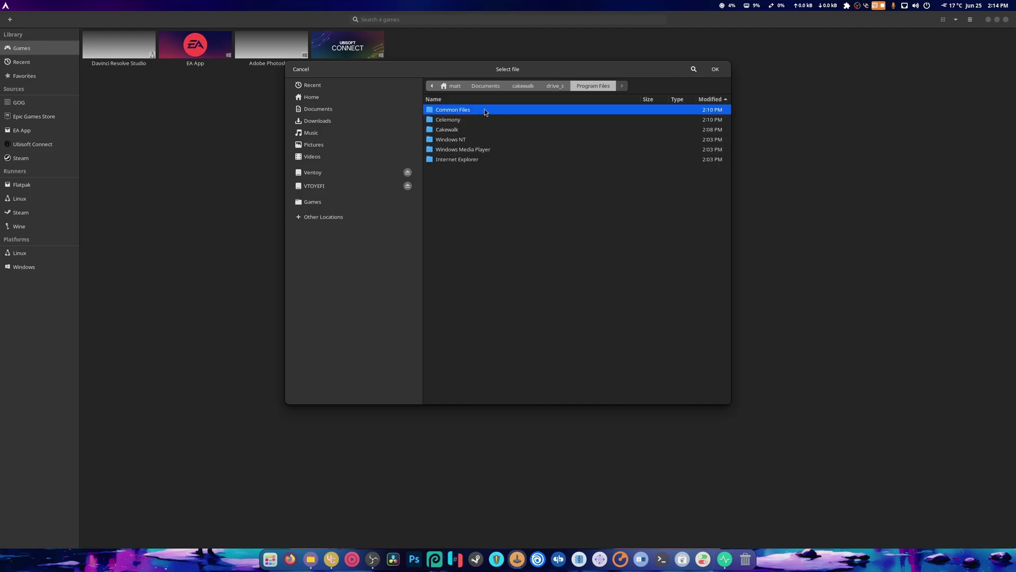
double_click(458, 129)
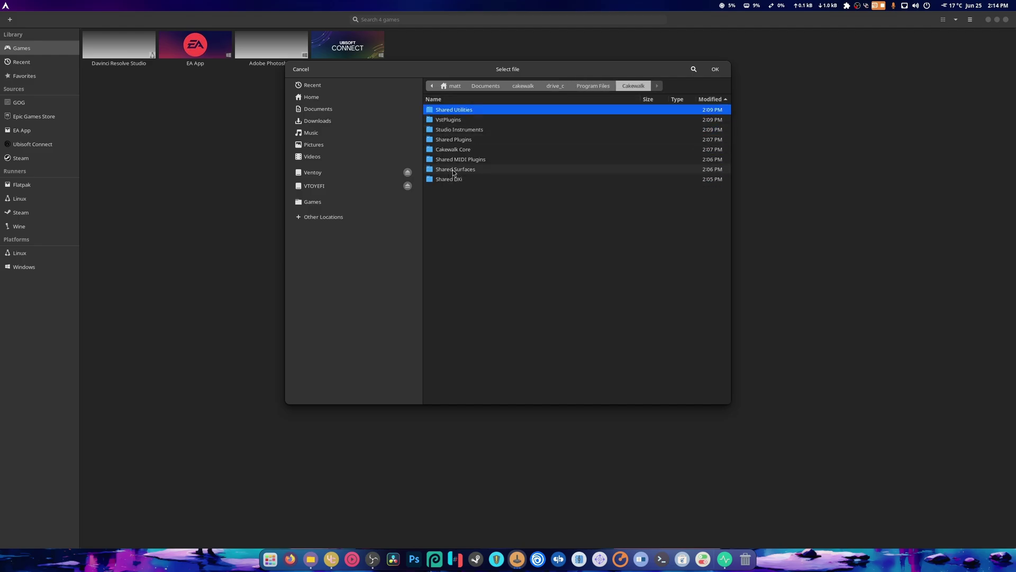
double_click(457, 148)
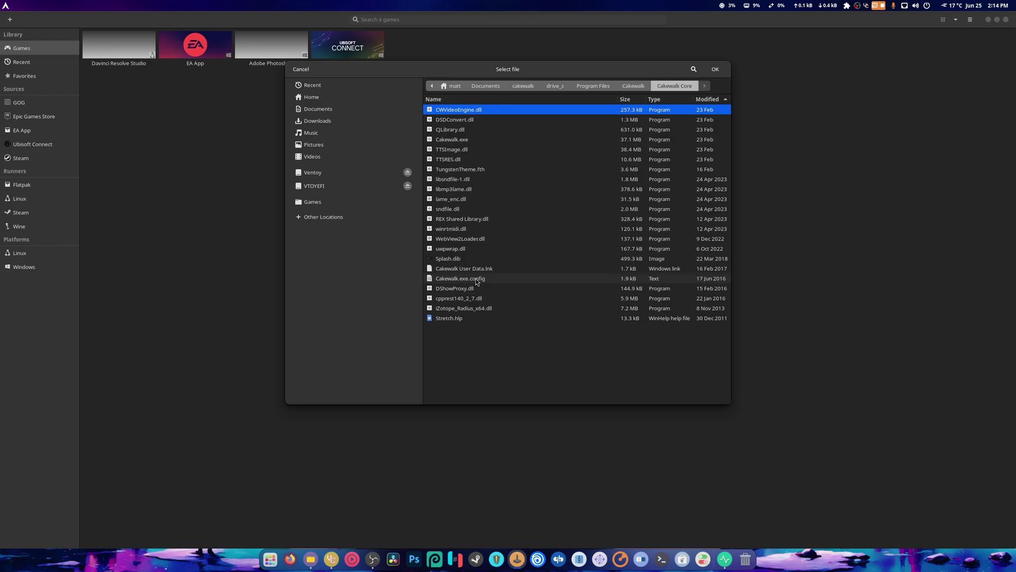
double_click(453, 138)
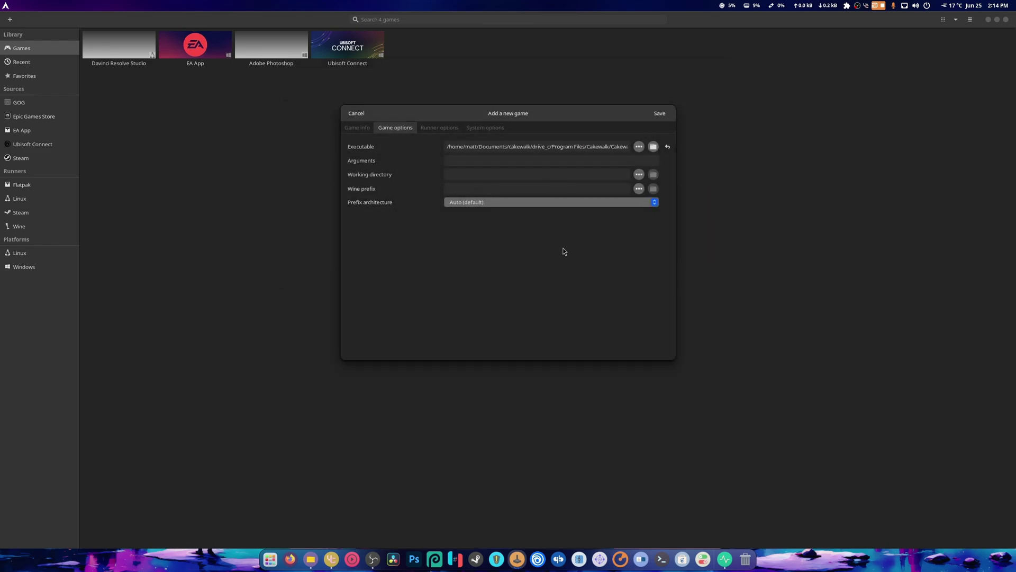
Choose the Wine prefix architecture, keep the default runner options, and save the new game entry
left_click(474, 207)
left_click(468, 224)
left_click(431, 128)
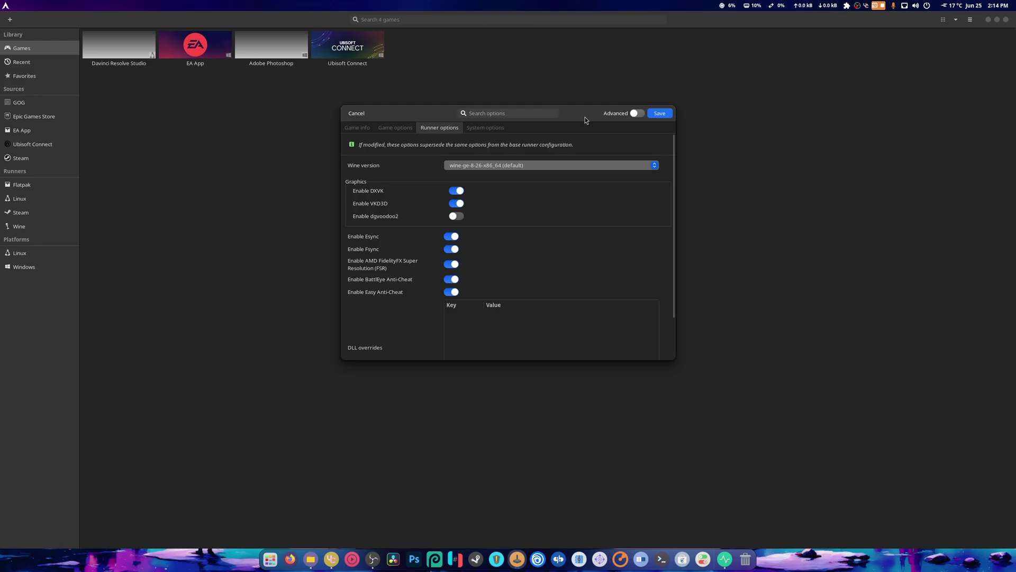
left_click(660, 115)
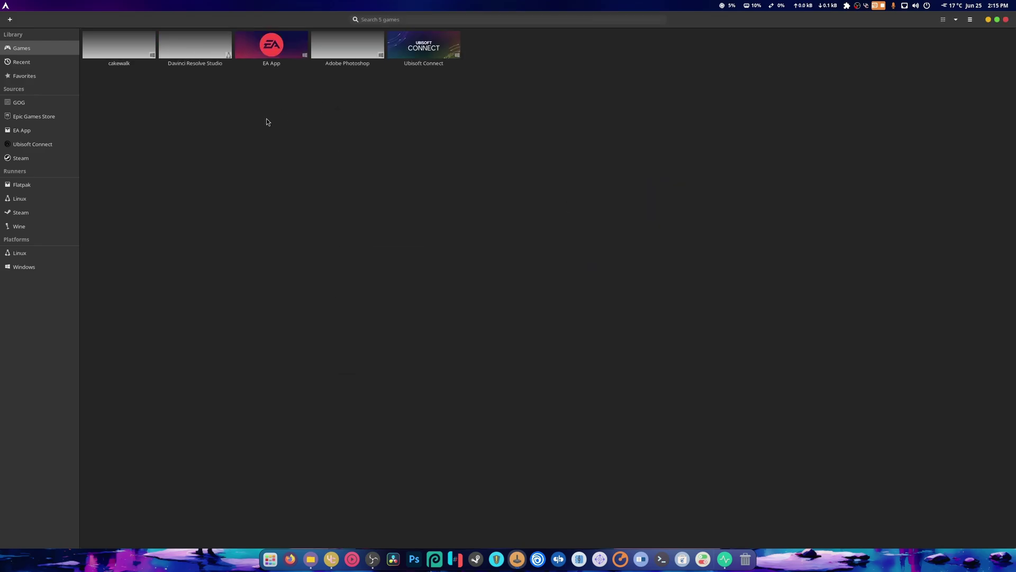
Launch cakewalk from the Lutris library and minimize the Lutris and Files windows
left_click(117, 60)
double_click(118, 63)
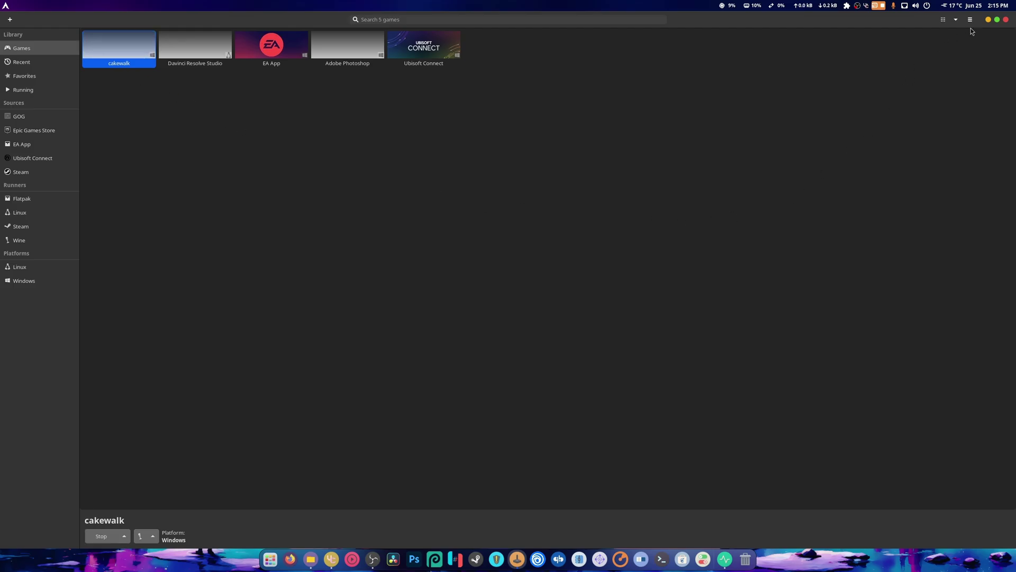
left_click(988, 20)
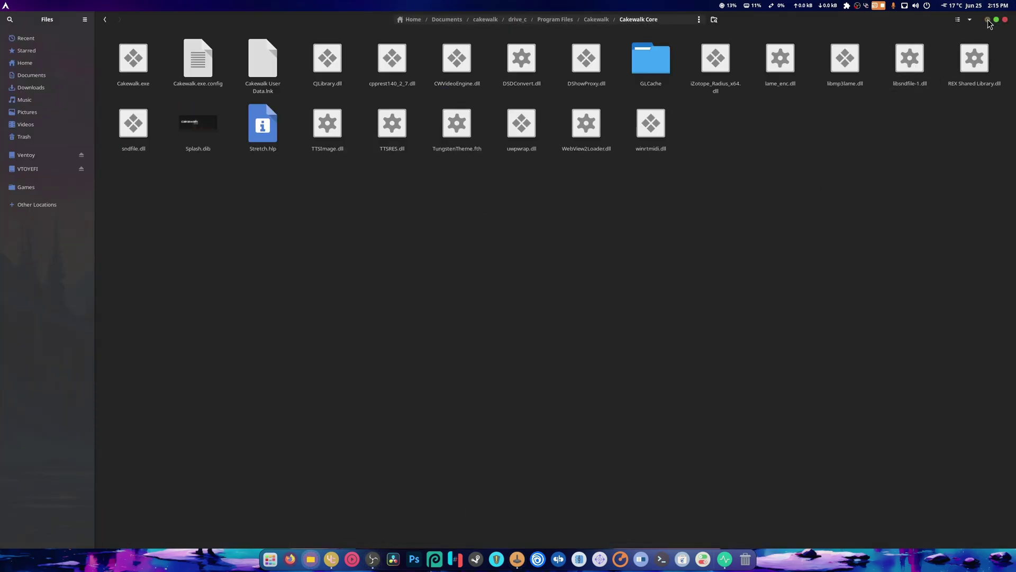
left_click(988, 21)
left_click(380, 59)
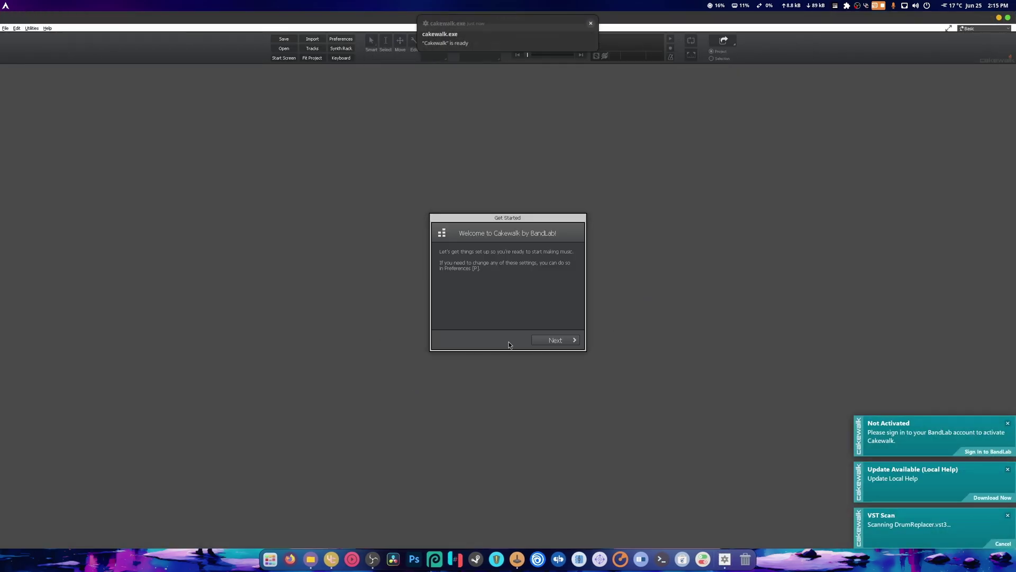
Complete the Get Started setup with the default audio devices and the Basic workspace, opting out of analytics
left_click(549, 341)
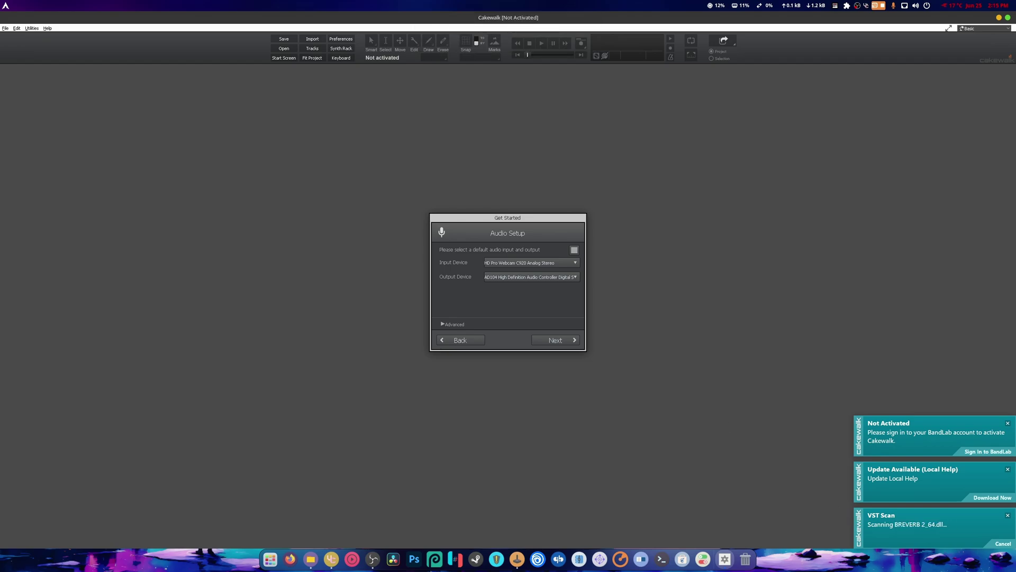
left_click(558, 341)
left_click(557, 341)
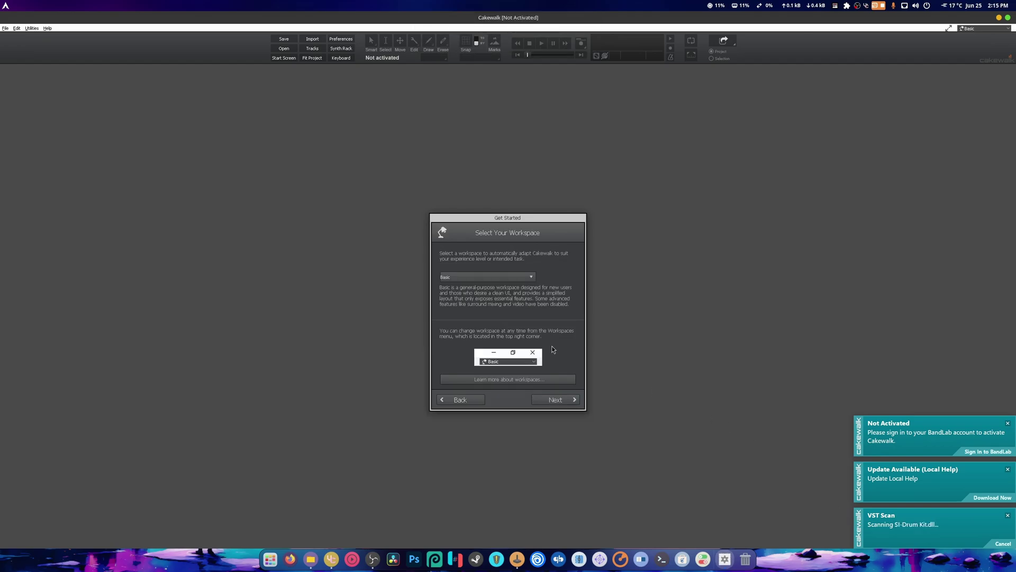
left_click(556, 400)
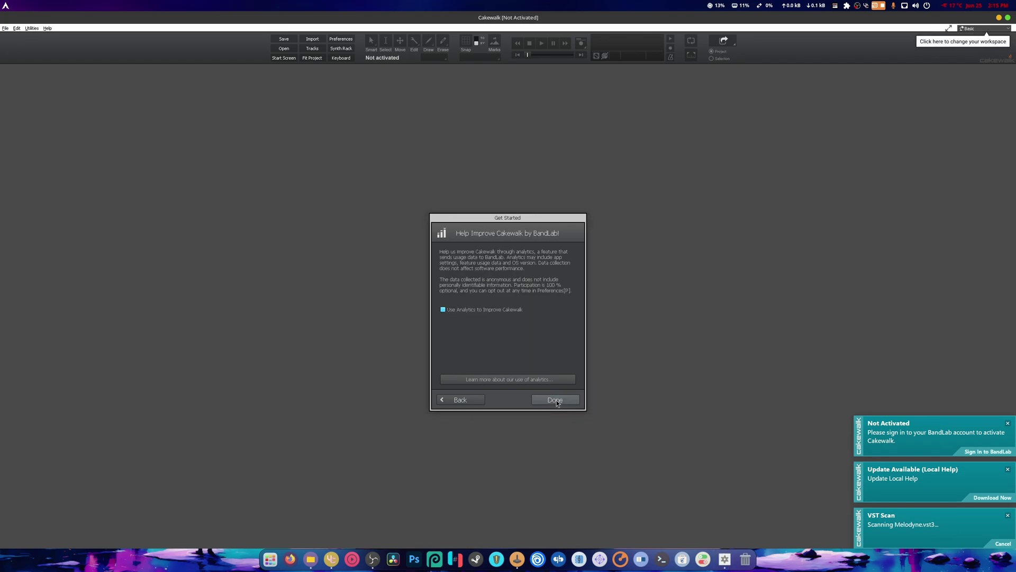
left_click(443, 309)
left_click(555, 399)
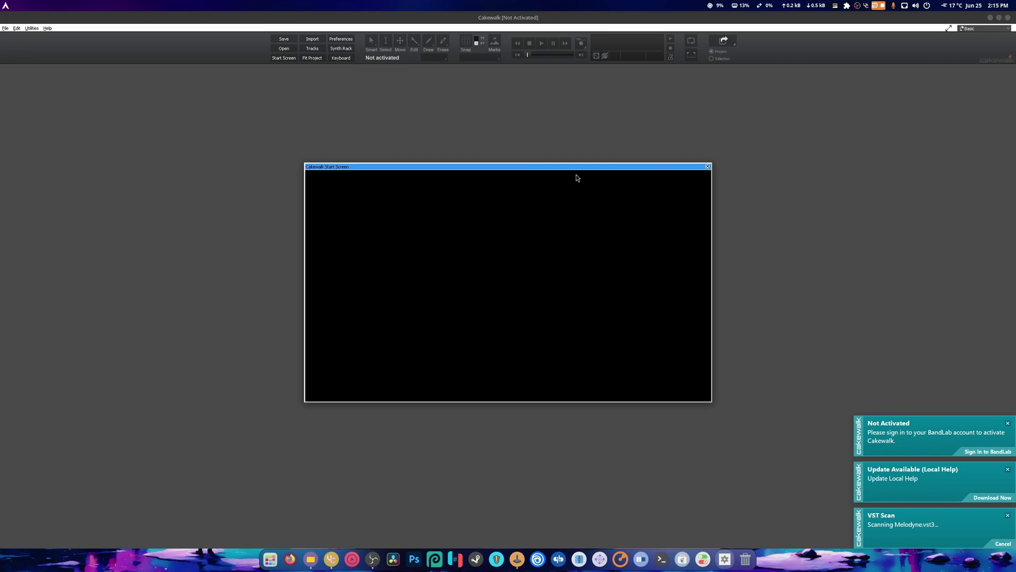
Close the Start Screen and create a new project named "d", continuing despite the VST scan in progress
left_click(707, 166)
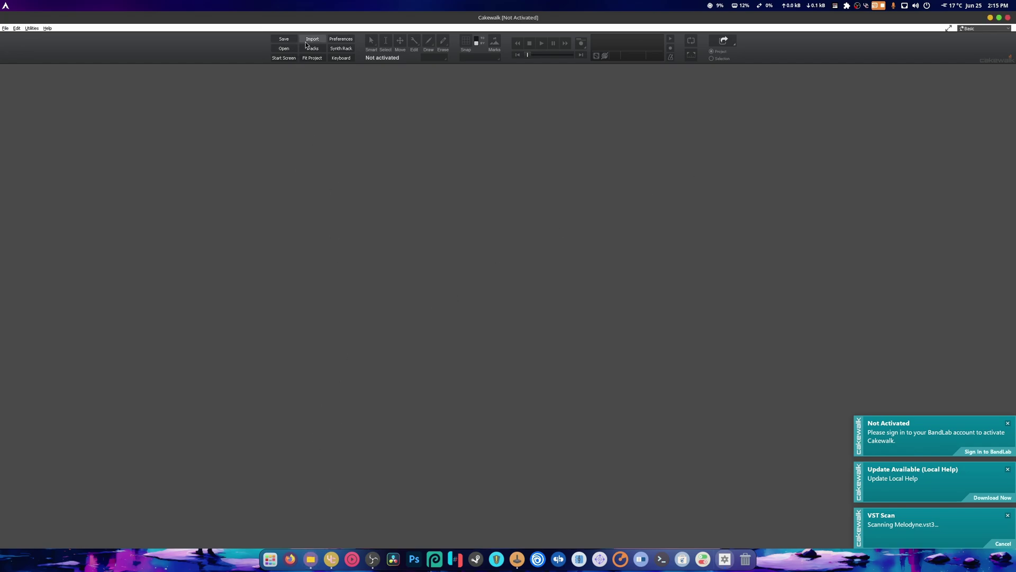
left_click(5, 29)
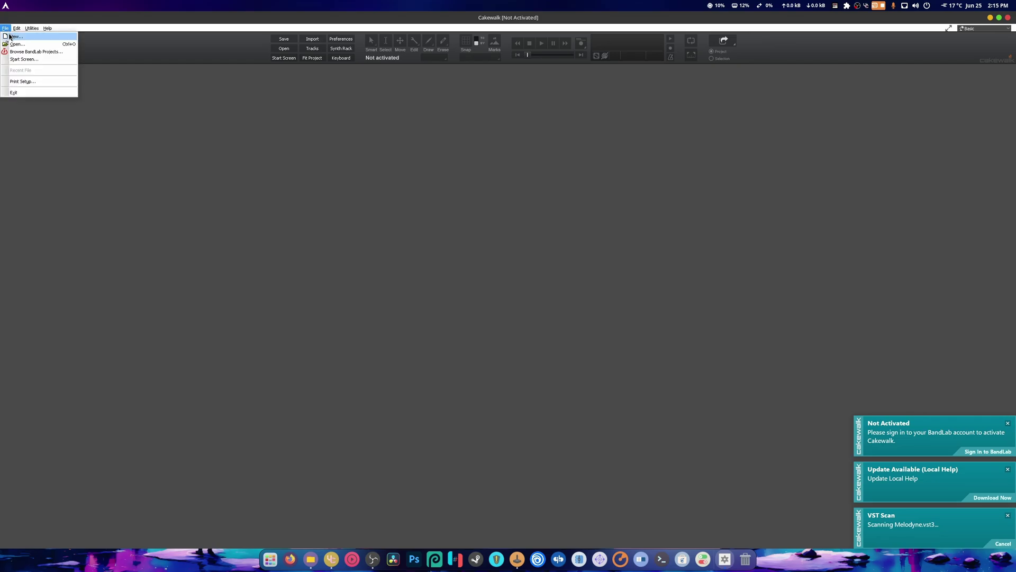
left_click(16, 36)
type("d")
left_click(570, 221)
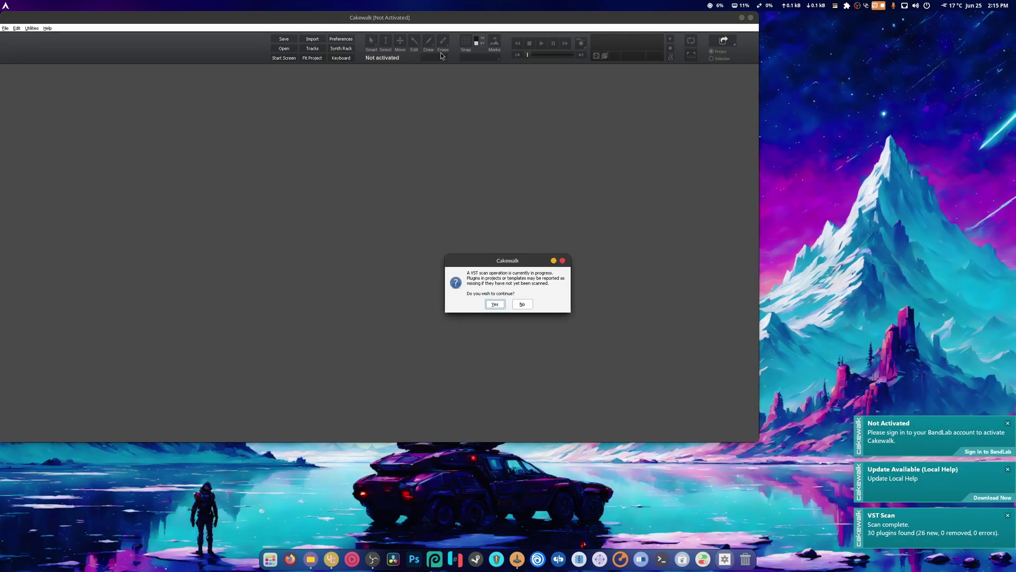
left_click(500, 307)
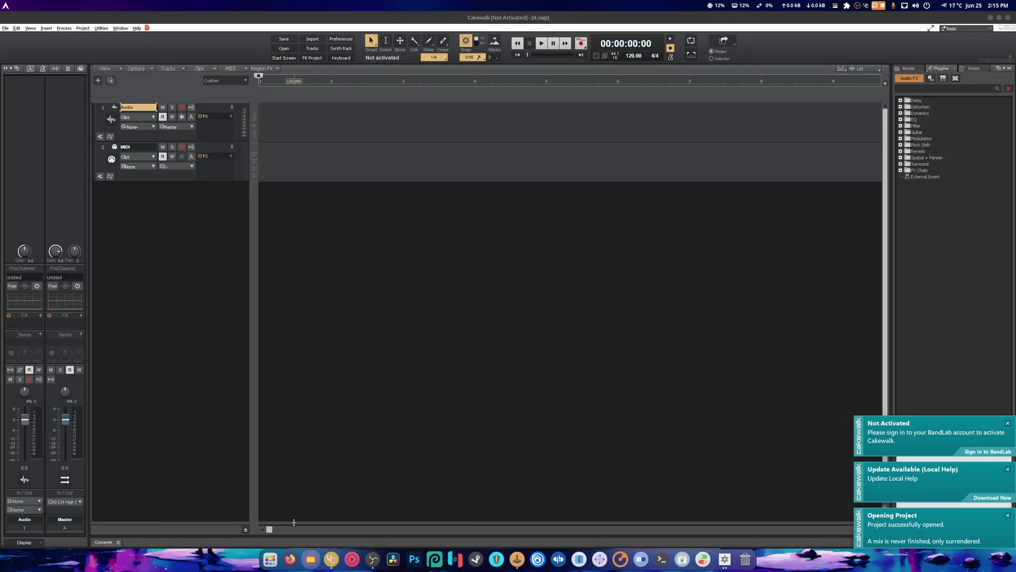
left_click(314, 557)
key("alt+Tab")
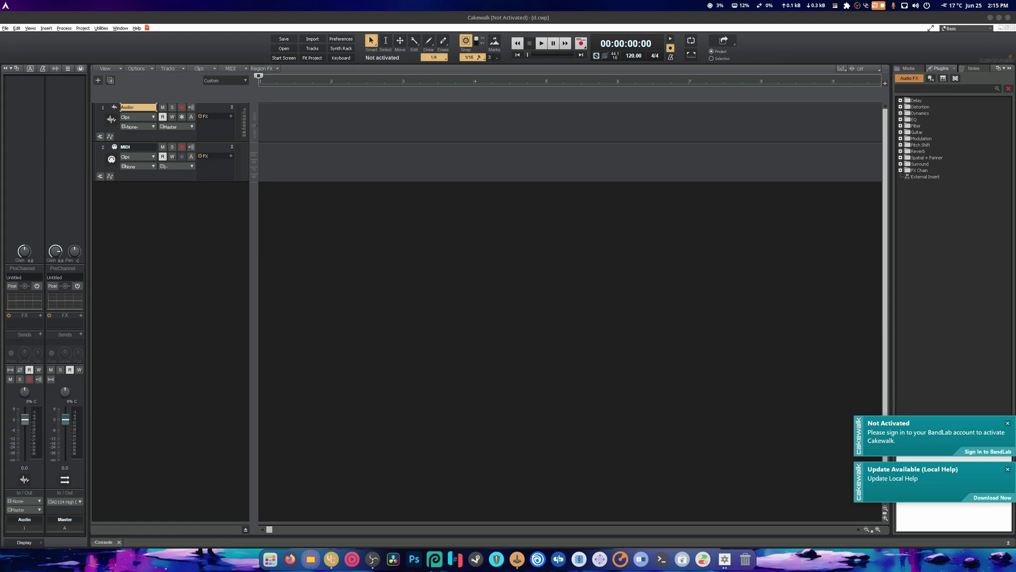
left_click_drag(383, 208, 497, 366)
mouse_move(26, 48)
left_mouse_down()
mouse_move(361, 113)
mouse_move(371, 130)
left_mouse_up()
Import all the MP3 files from the Music folder in the user's home directory on the Z: drive
left_click(312, 38)
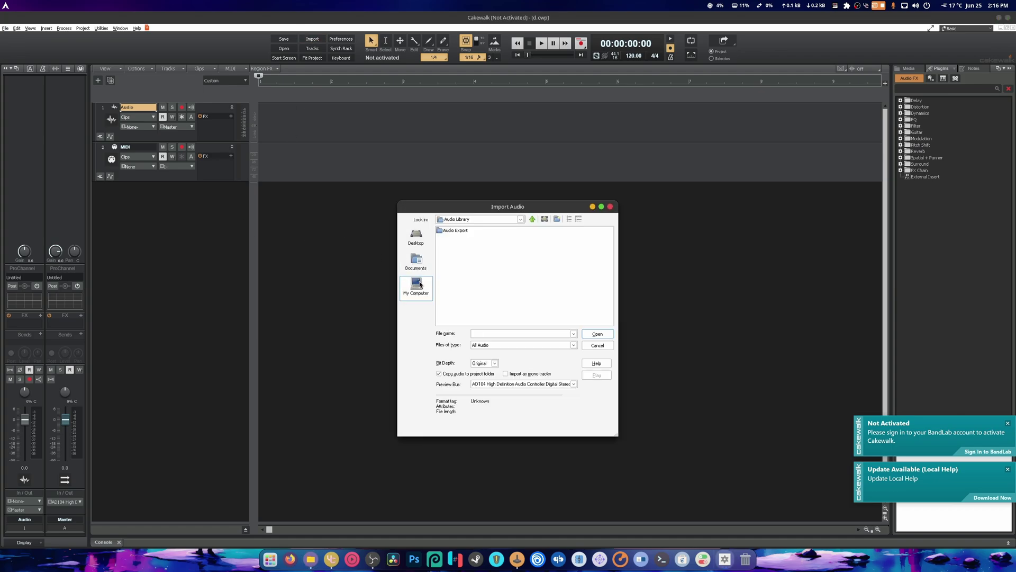
left_click(419, 285)
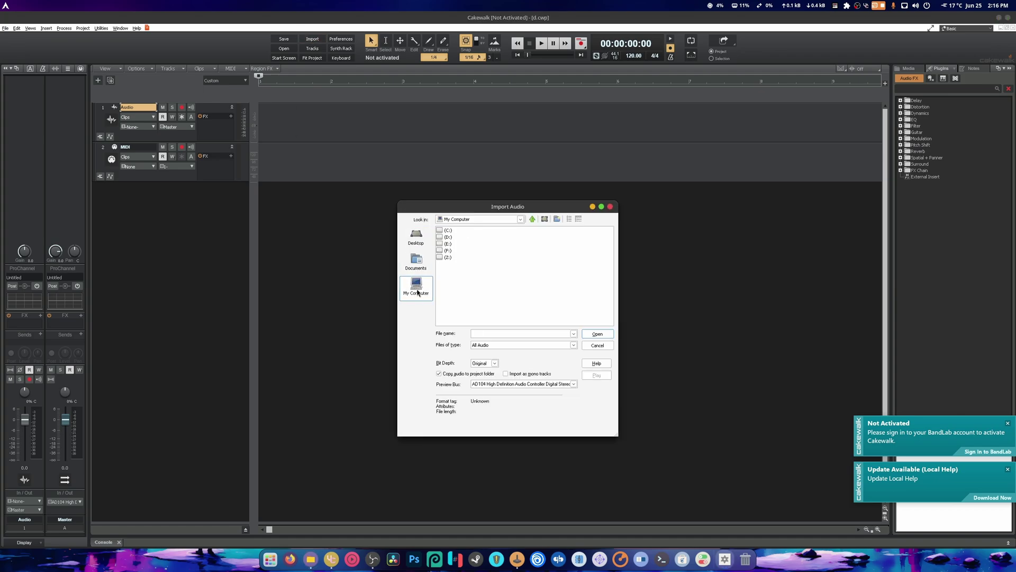
double_click(447, 256)
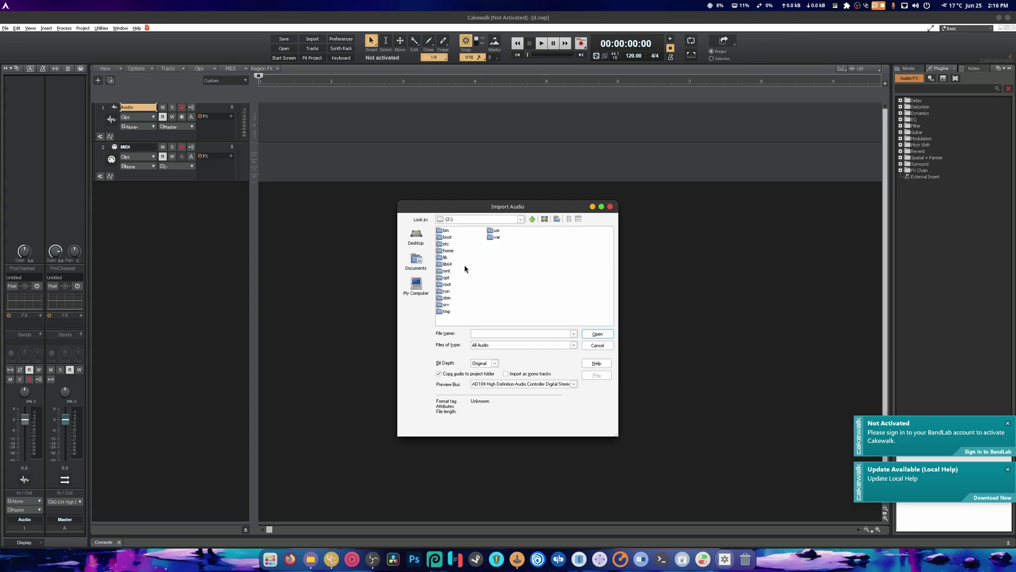
double_click(447, 251)
double_click(441, 230)
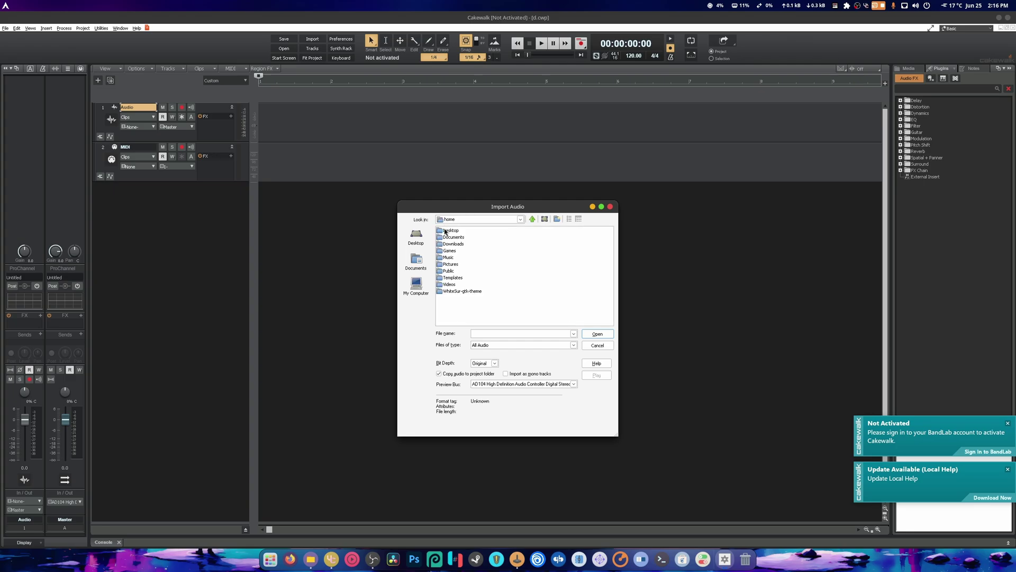
left_click(454, 265)
double_click(448, 258)
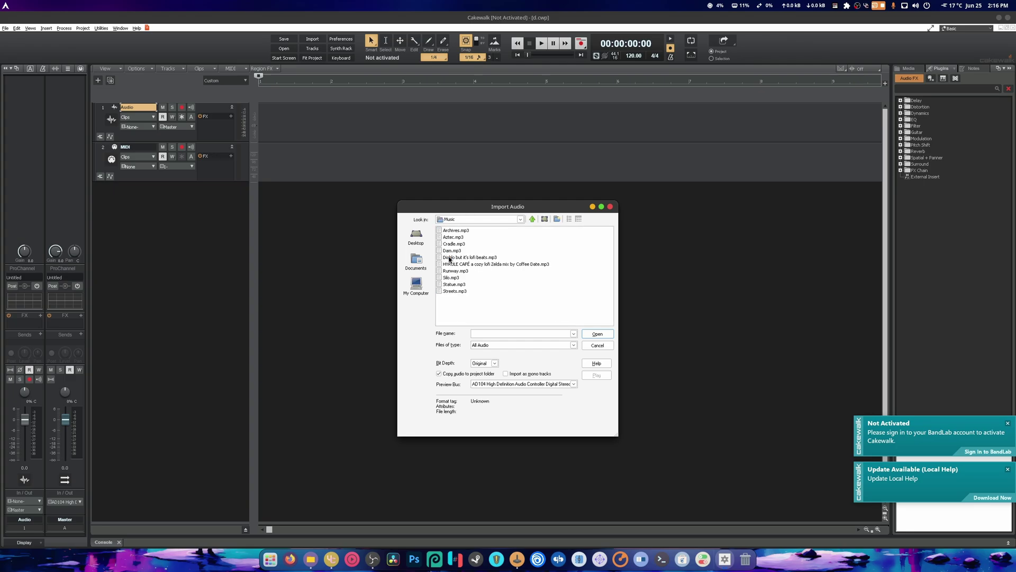
left_click(454, 291, "shift")
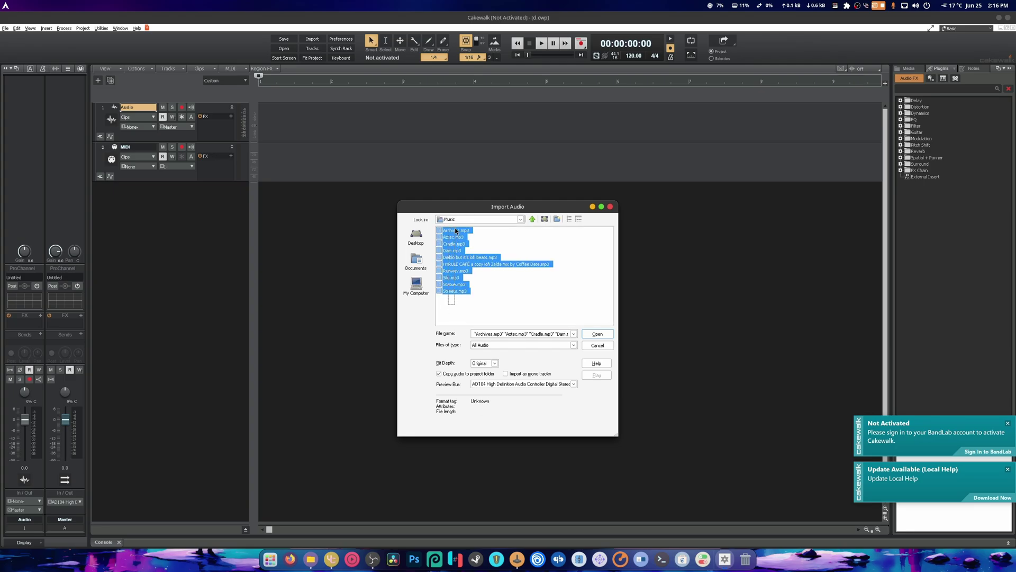
left_click(597, 335)
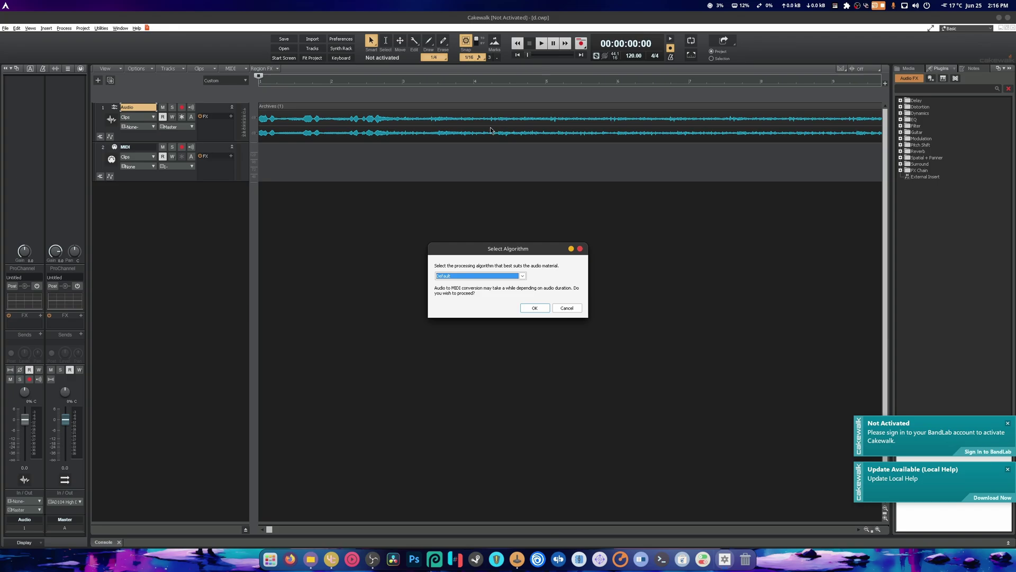
Choose the Universal processing algorithm for the audio-to-MIDI conversion and proceed with it
left_click(519, 276)
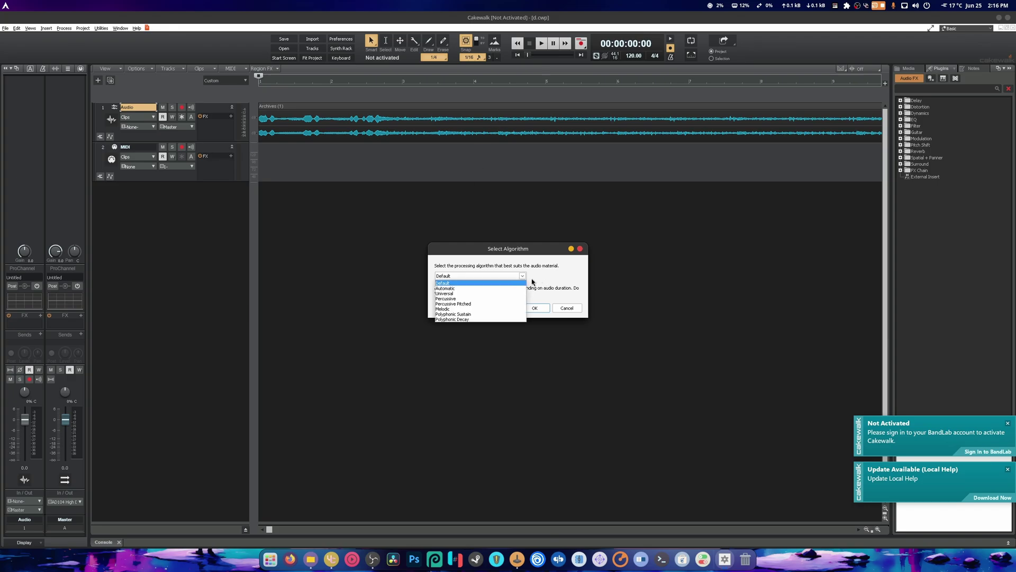
left_click(507, 293)
left_click(534, 309)
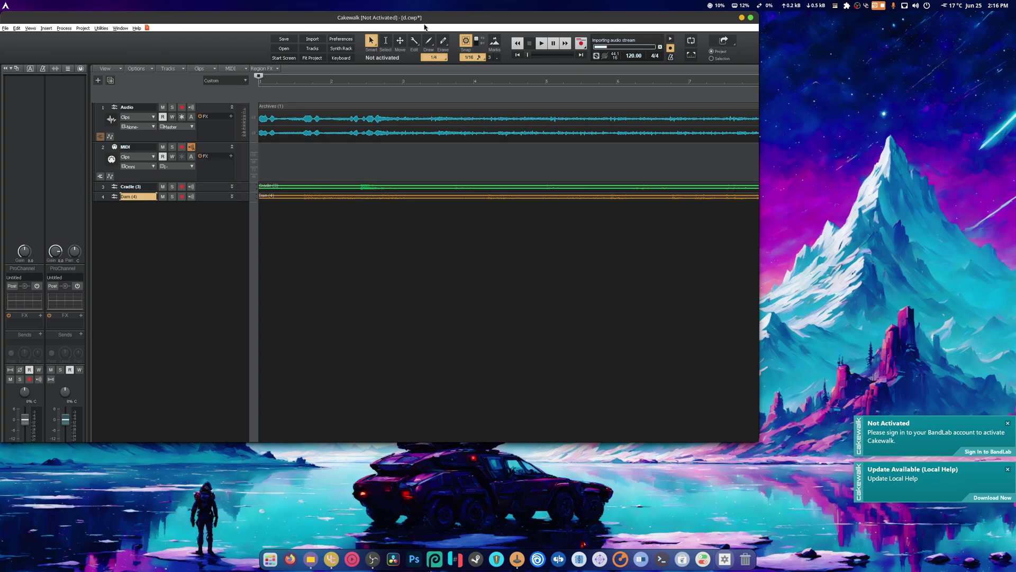
Move the project window to the middle of the desktop and dismiss the activation and local help update notifications
left_click_drag(421, 23, 507, 41)
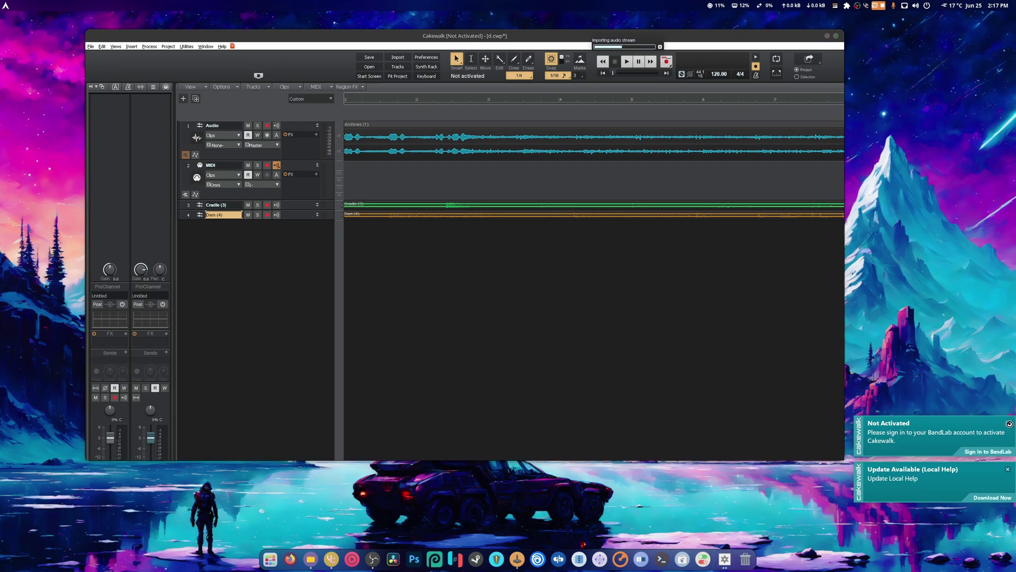
left_click(1009, 424)
left_click(1008, 470)
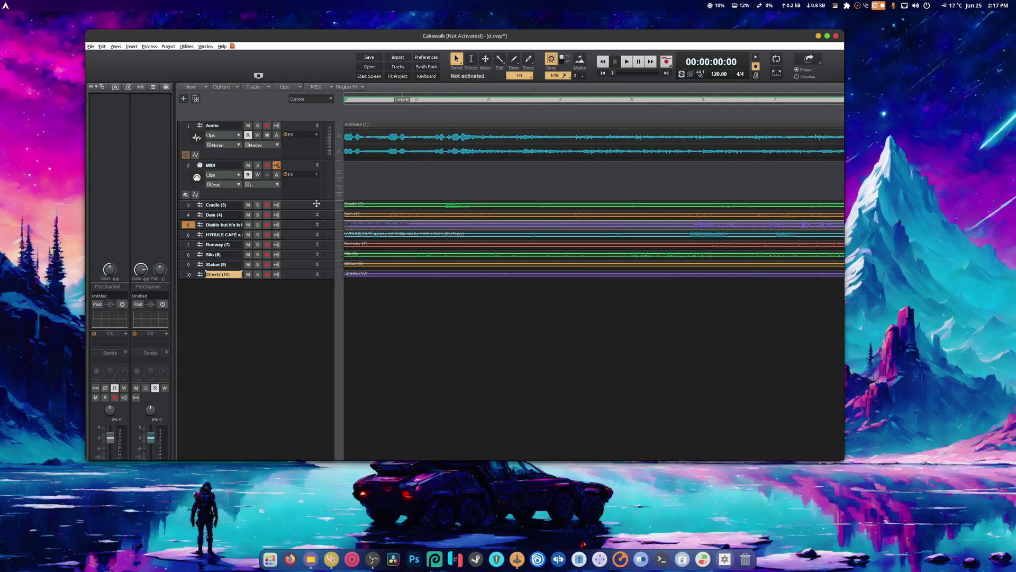
Try to start playback of the imported tracks and maximize the project window
key("space")
left_click(317, 273)
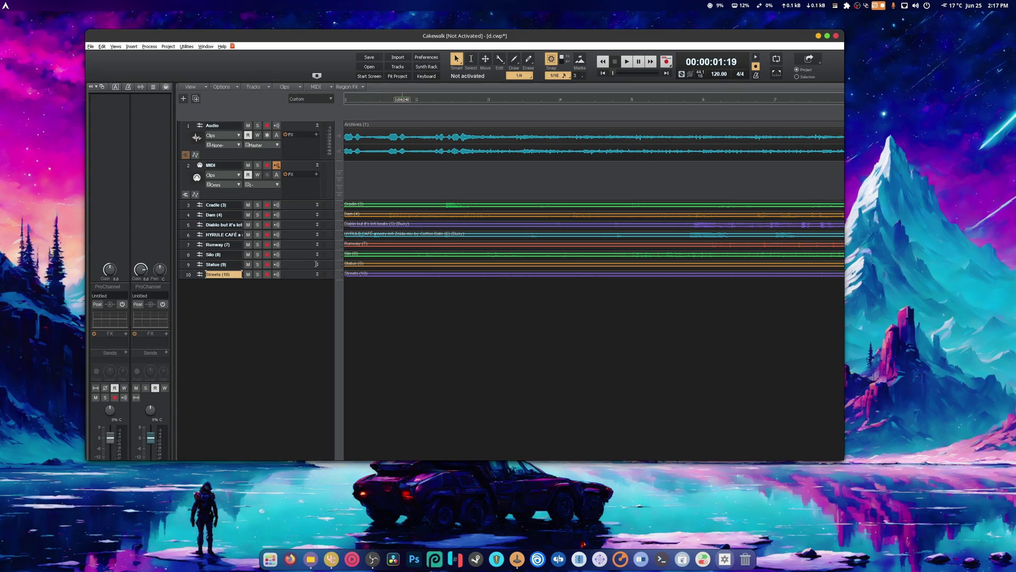
double_click(432, 36)
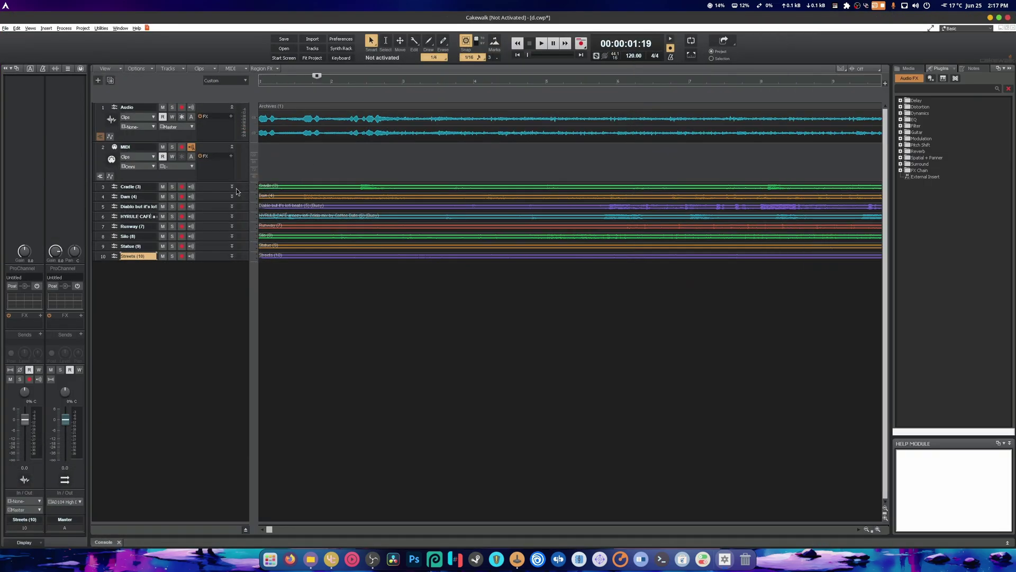
Expand tracks 3 to 10, from Cradle to Streets, to their full strip height with visible waveforms
left_click(232, 188)
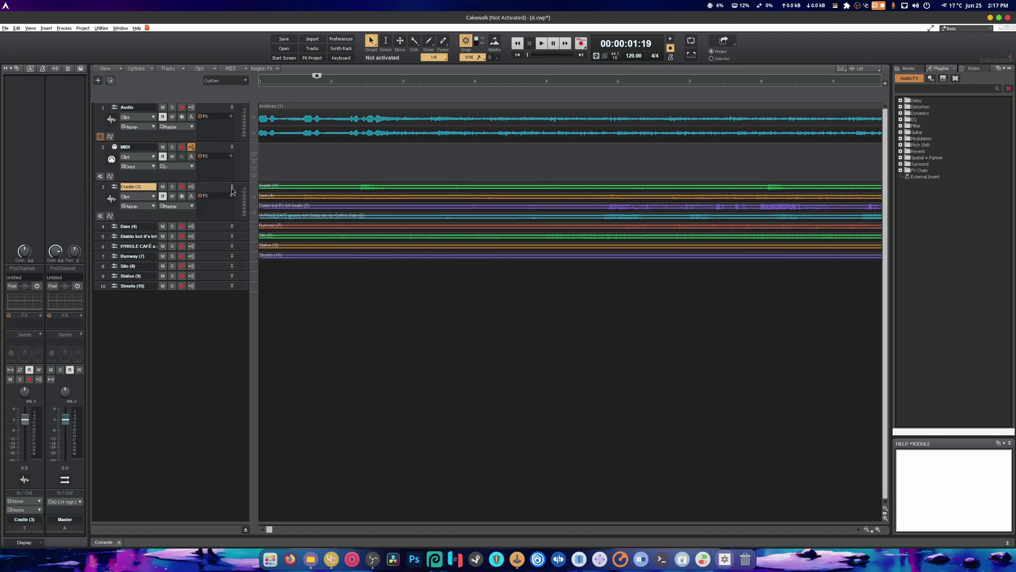
left_click(233, 227)
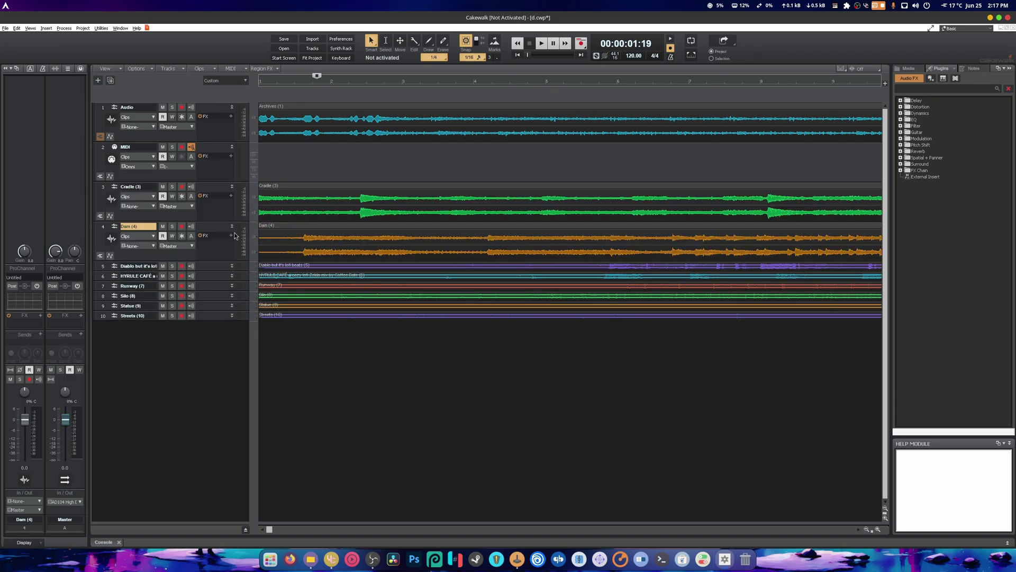
left_click(232, 266)
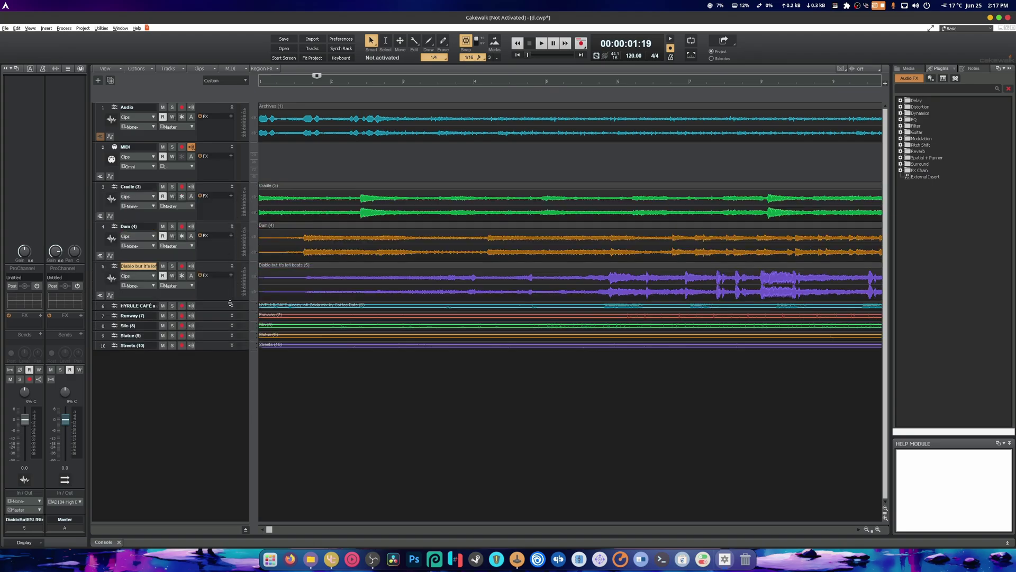
left_click(232, 306)
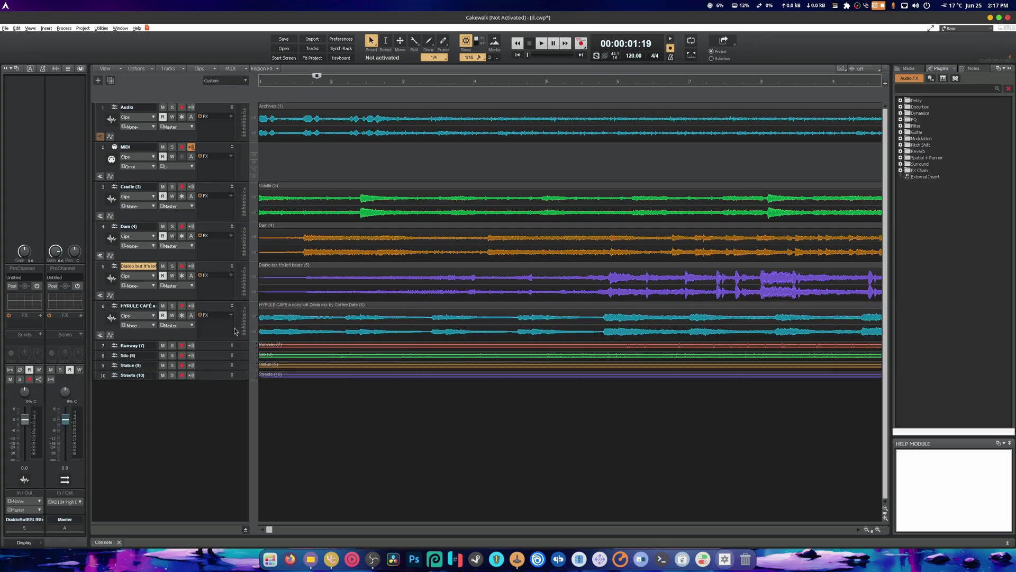
left_click(232, 345)
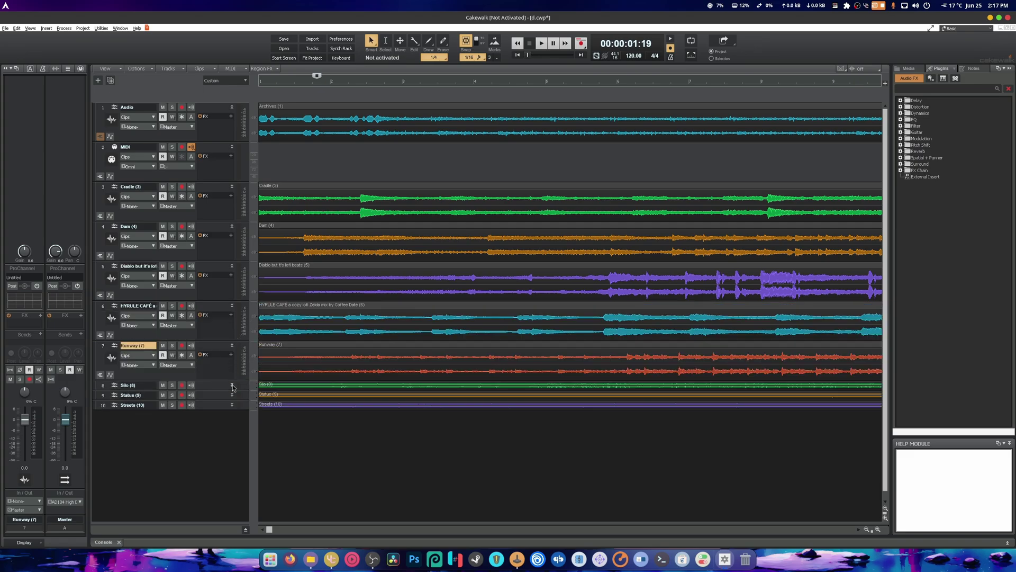
left_click(232, 385)
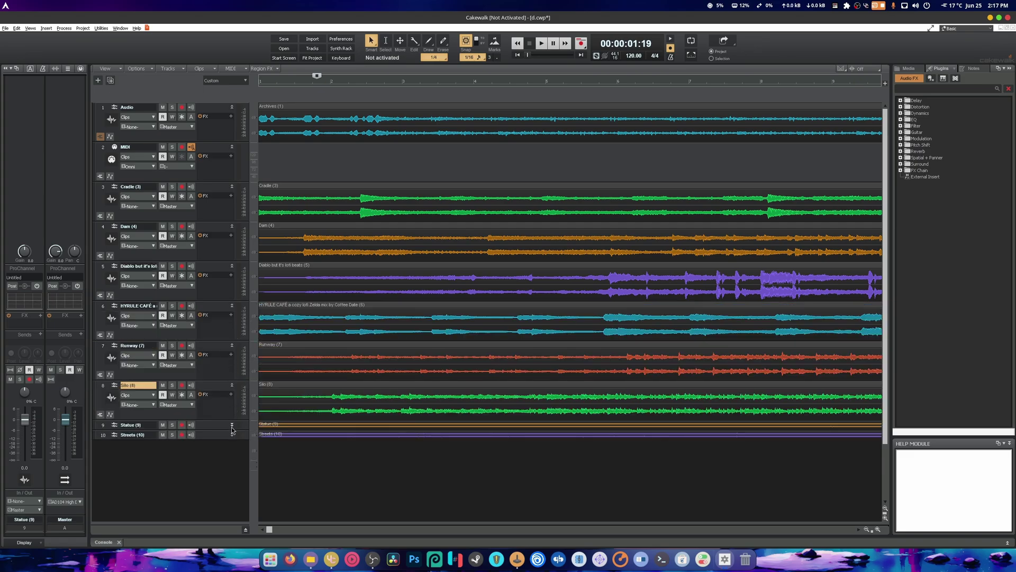
left_click(232, 426)
left_click(232, 464)
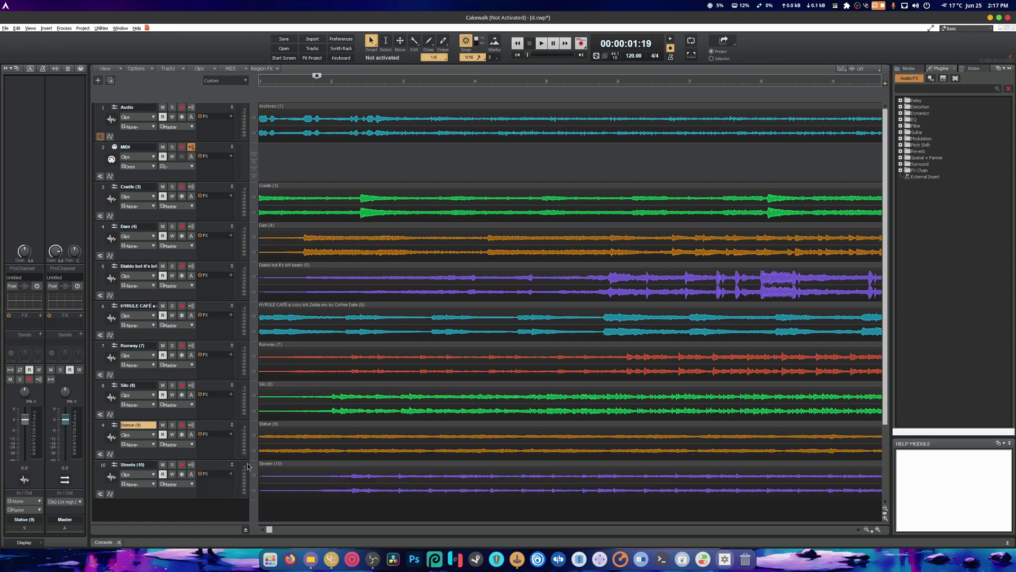
Place the playback marker at 00:00:00:15 and play all the imported tracks together
left_click(277, 173)
scroll(534, 160, "down", 1)
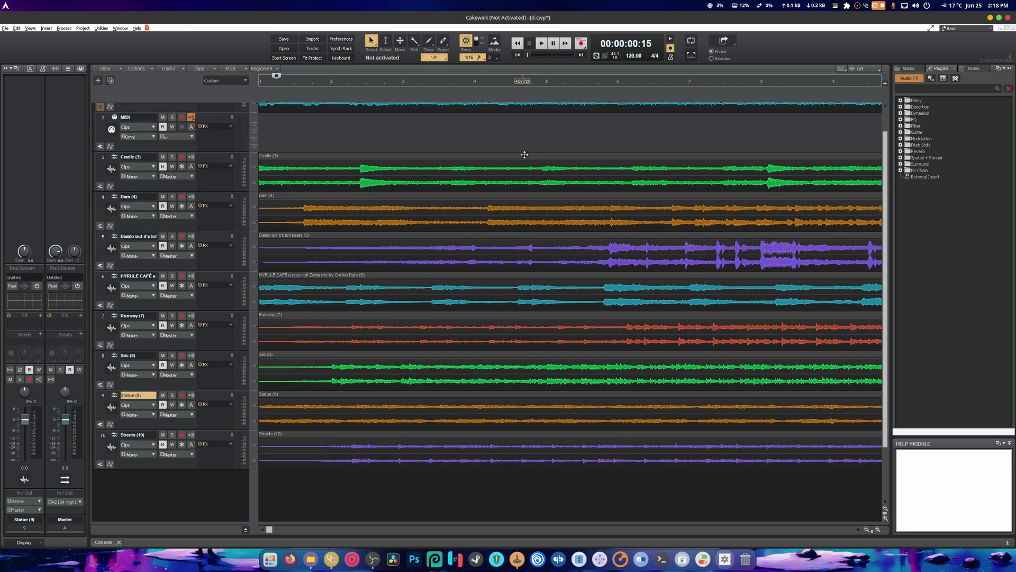
left_click(670, 39)
left_click(540, 43)
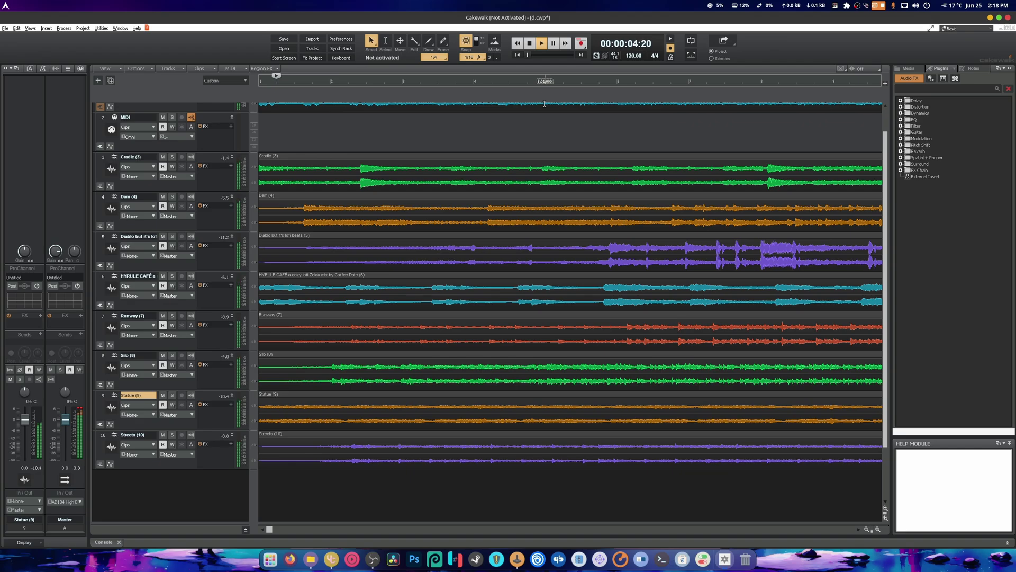
Check the system's sound output and the Cakewalk audio stream volume during playback, and stop playing
left_click(914, 5)
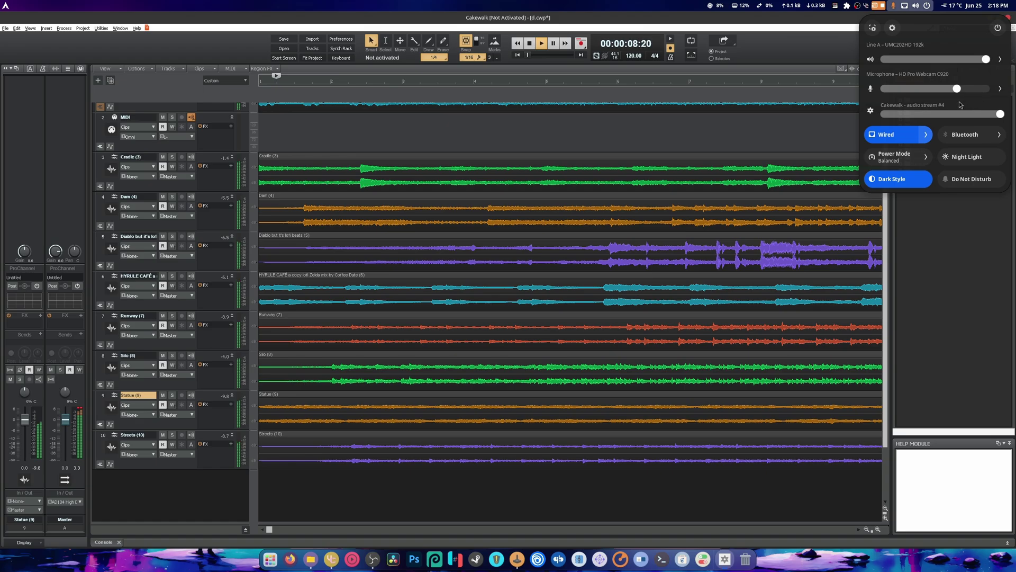
left_click(796, 46)
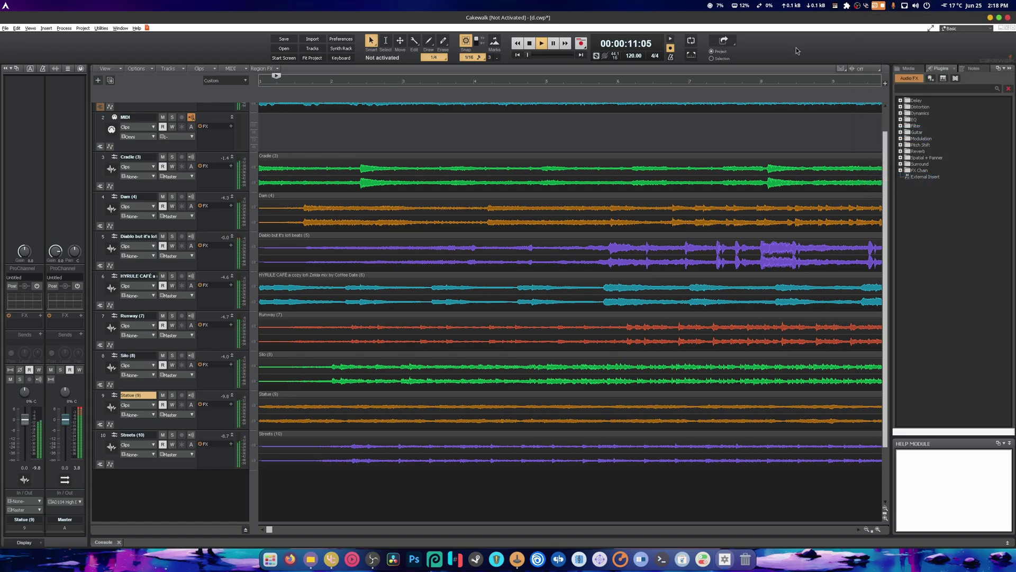
left_click(529, 44)
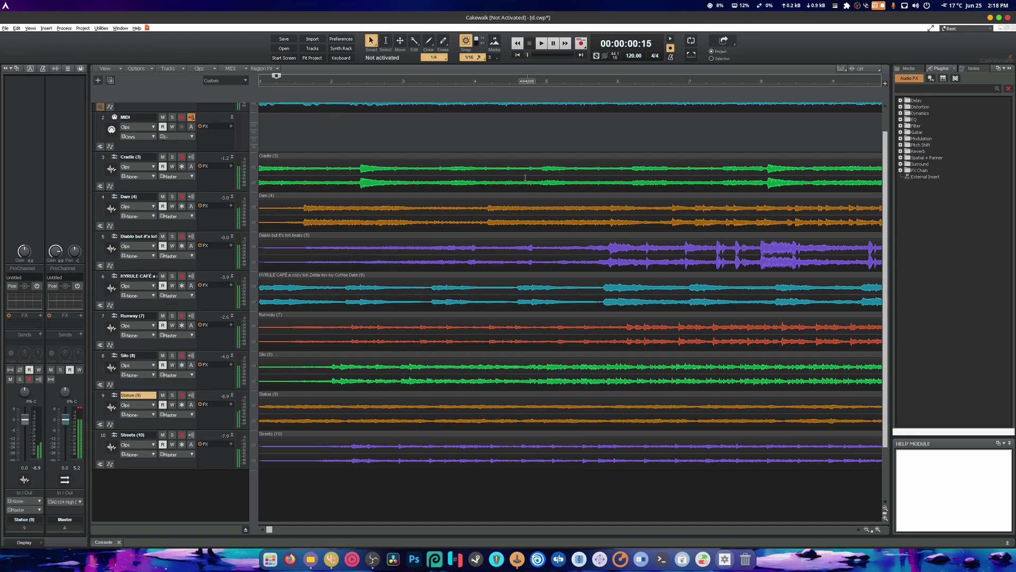